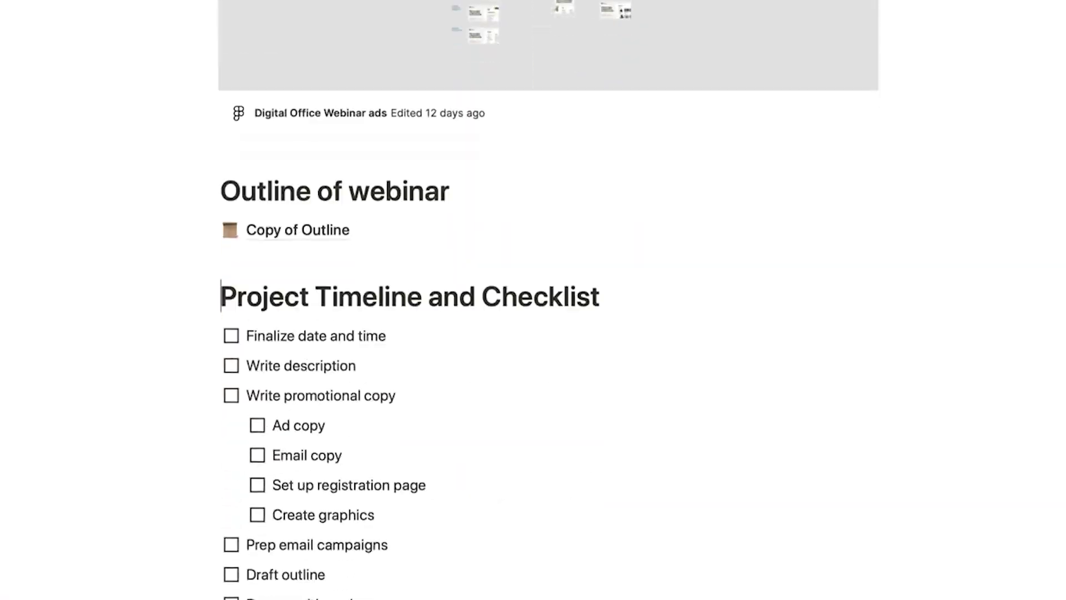
Step: Move the Project Timeline and Checklist blocks up to sit directly below the Host(s) line
scroll(331, 141, "down", 3)
left_click_drag(157, 153, 418, 486)
left_click_drag(236, 181, 259, 119)
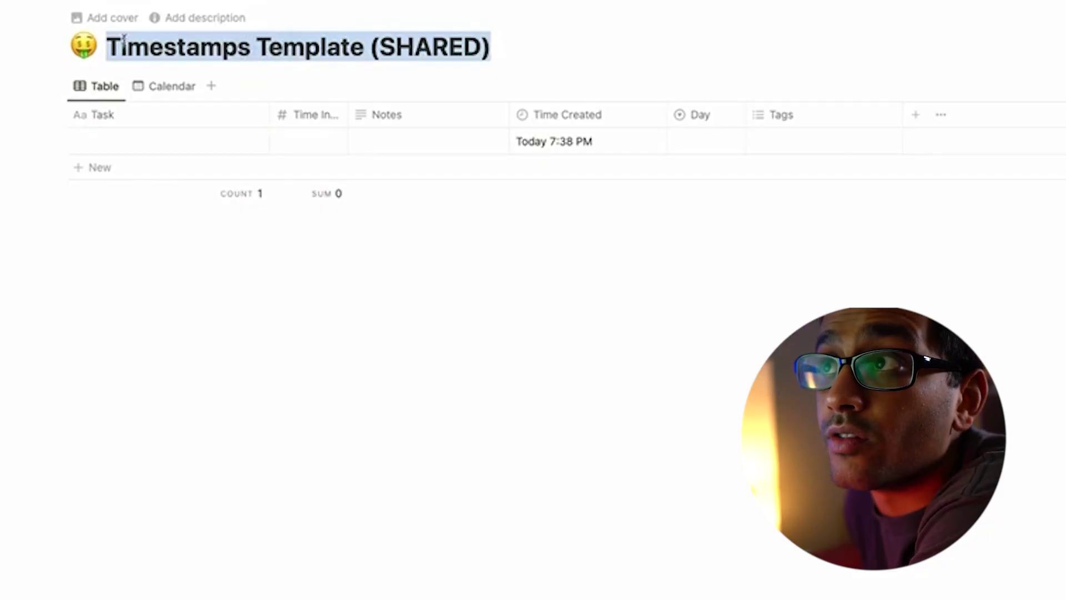
Step: Select the whole page title, then click elsewhere on the page to deselect it
left_click(211, 45)
triple_click(273, 39)
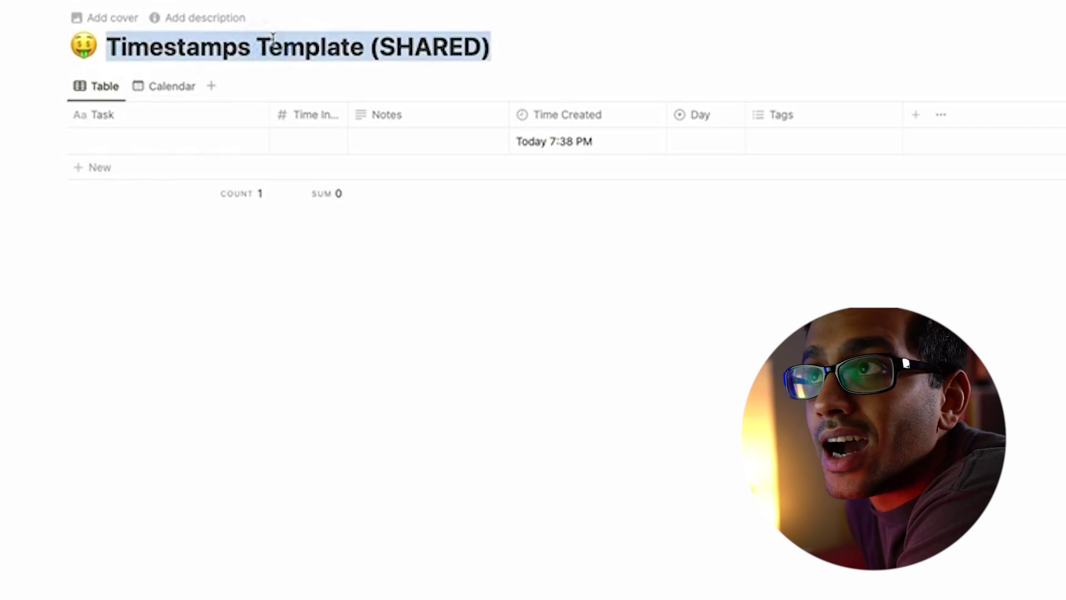
left_click(616, 359)
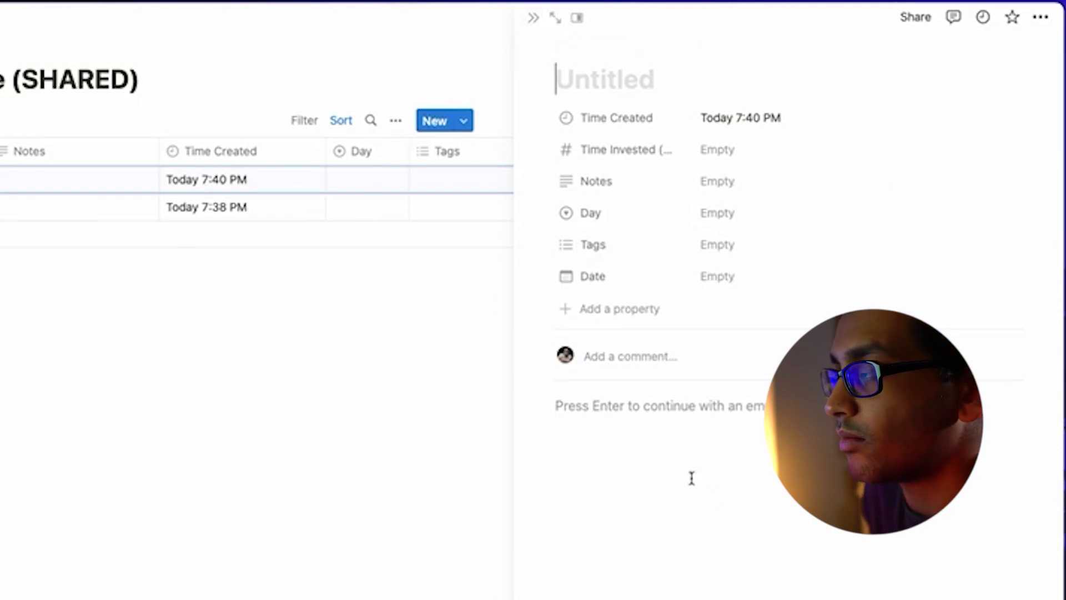
Step: Write Pictures, Notes and Brain dump on separate lines in the entry's body, then close the side peek
left_click(648, 439)
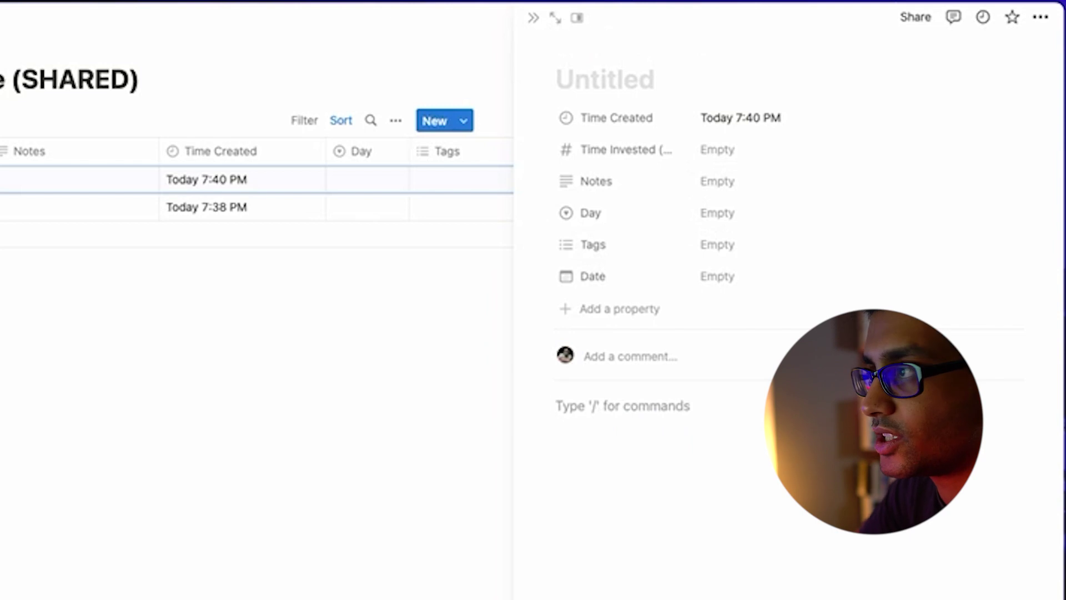
type("Pictures")
key("Return")
key("Return")
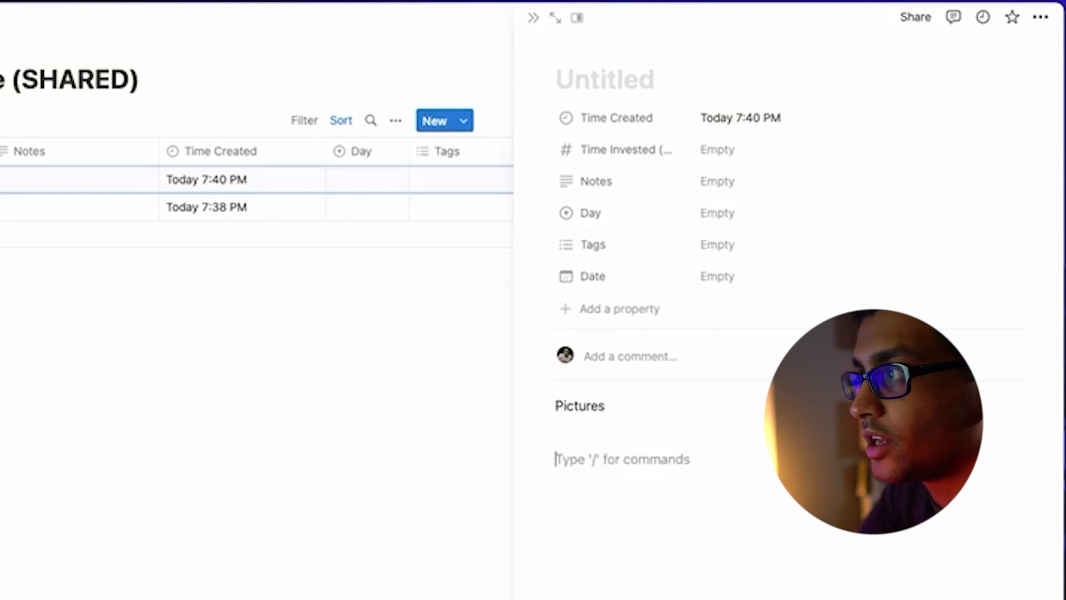
type("Notes")
key("Return")
key("Return")
type("Dis")
key("BackSpace")
key("BackSpace")
key("BackSpace")
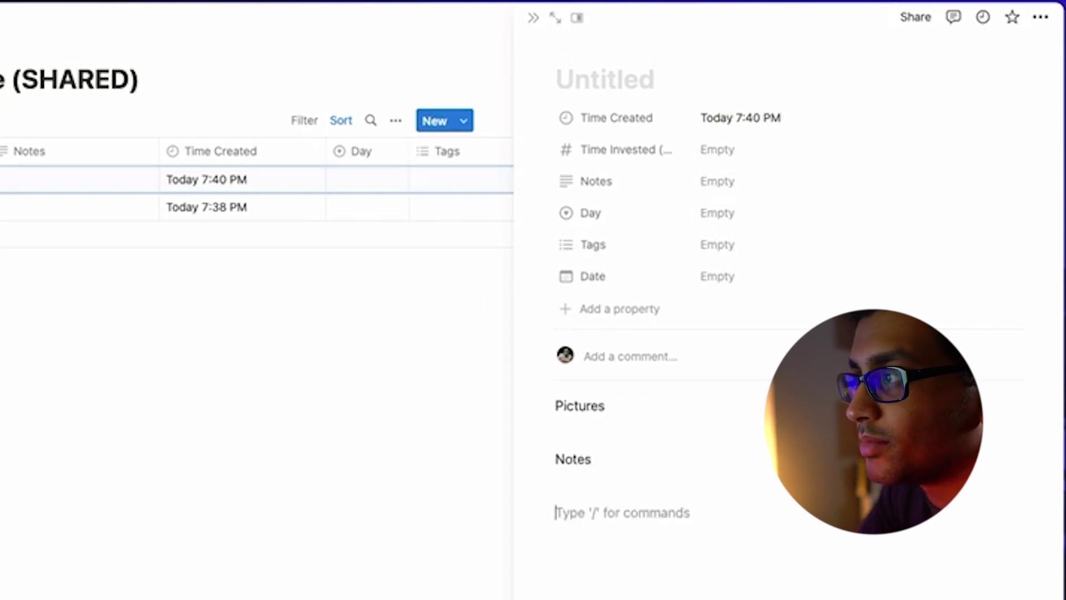
type("Brain dump")
key("Return")
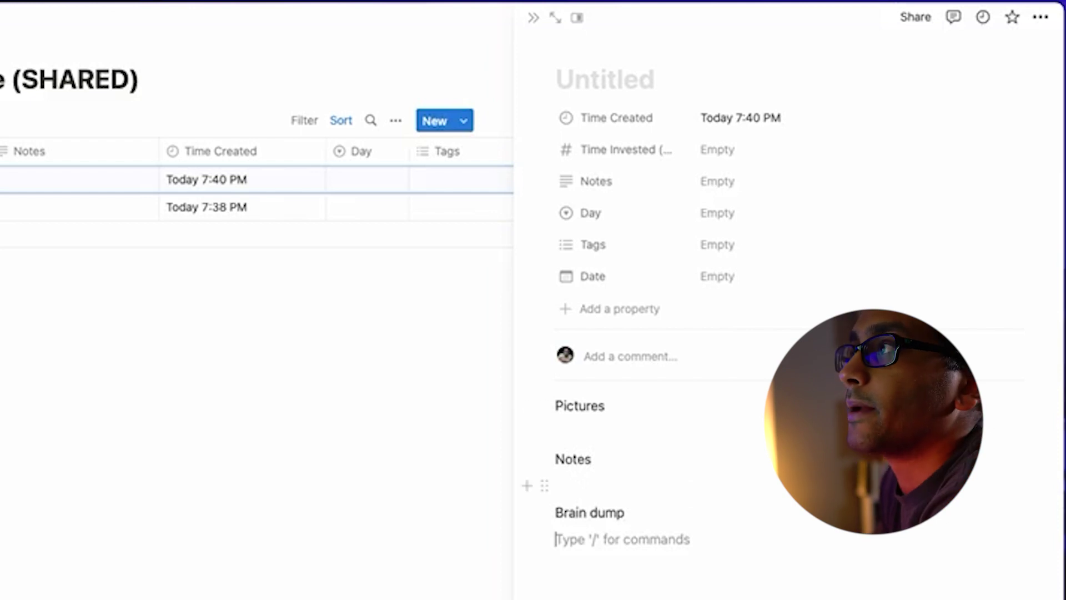
left_click(532, 19)
left_click(26, 176)
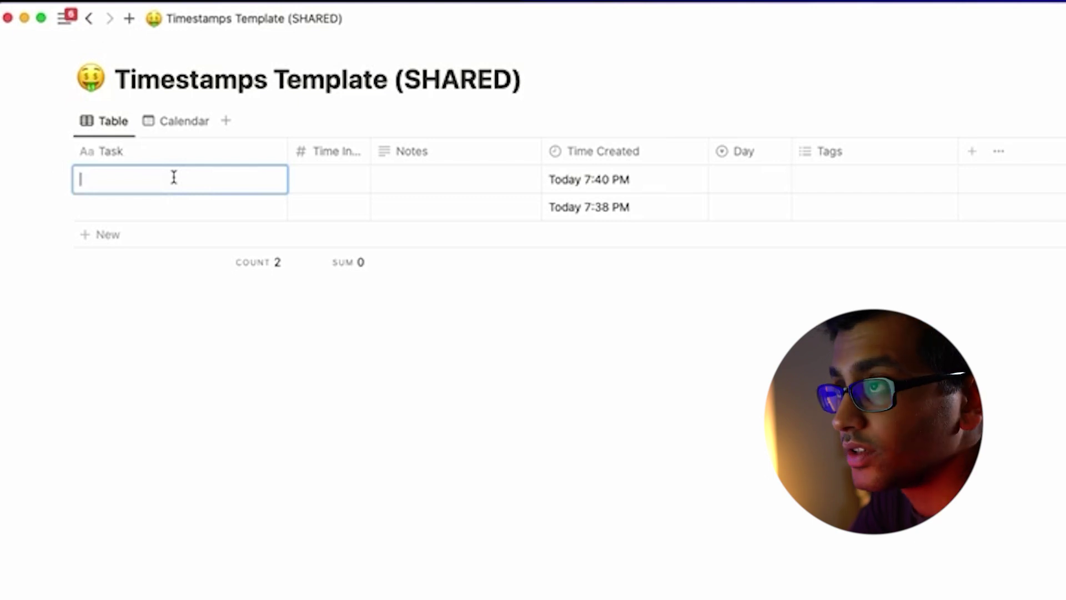
Step: Enter the task name 'Srite and send a proposal to' plus a contact's first name in the first Task cell
type("S")
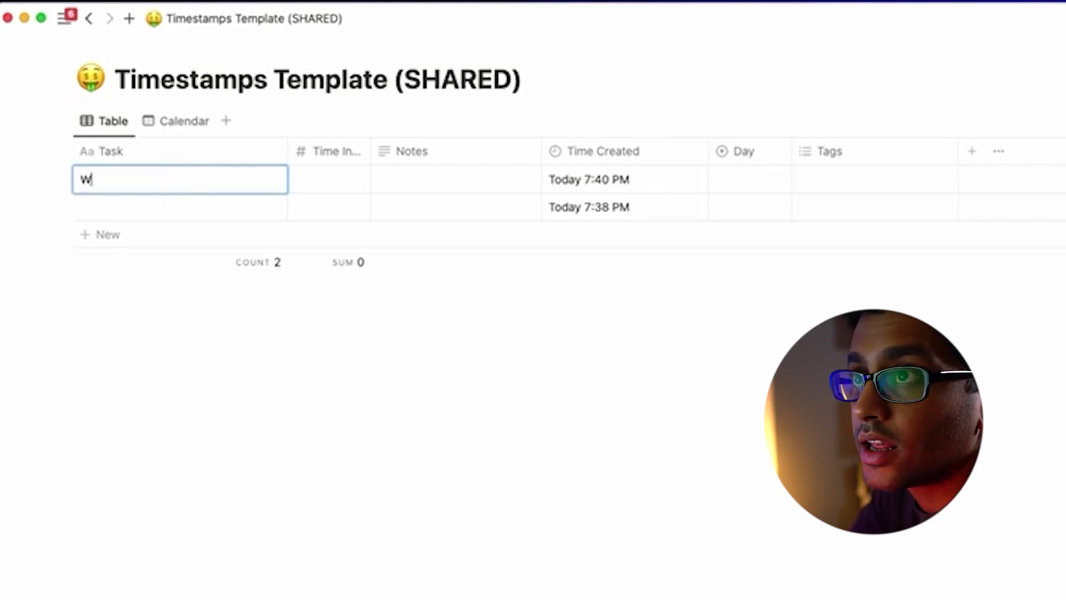
type("rite and send a p")
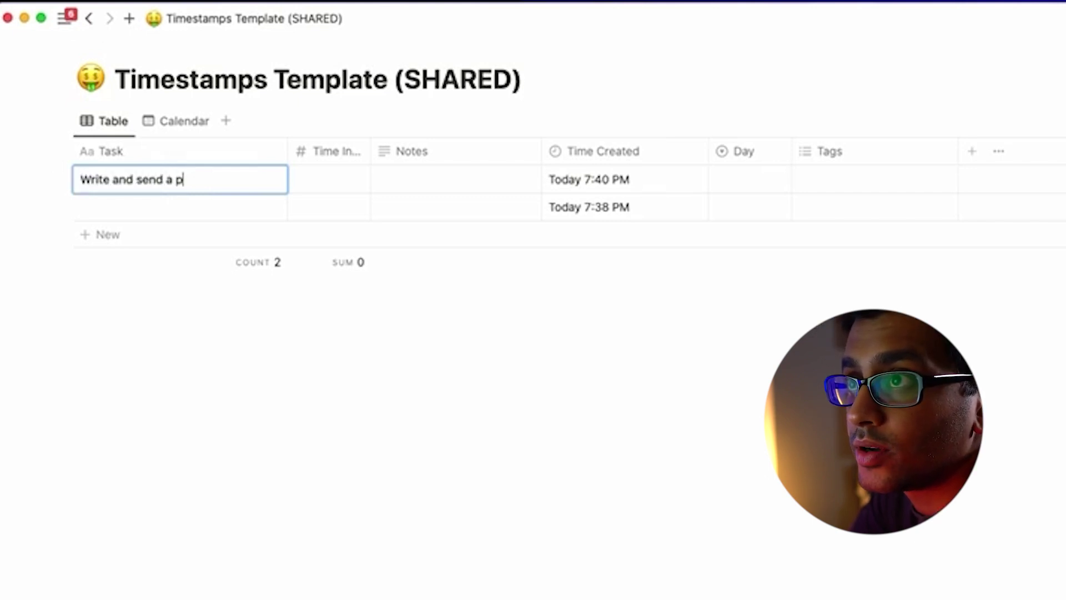
type("roposal to Mike")
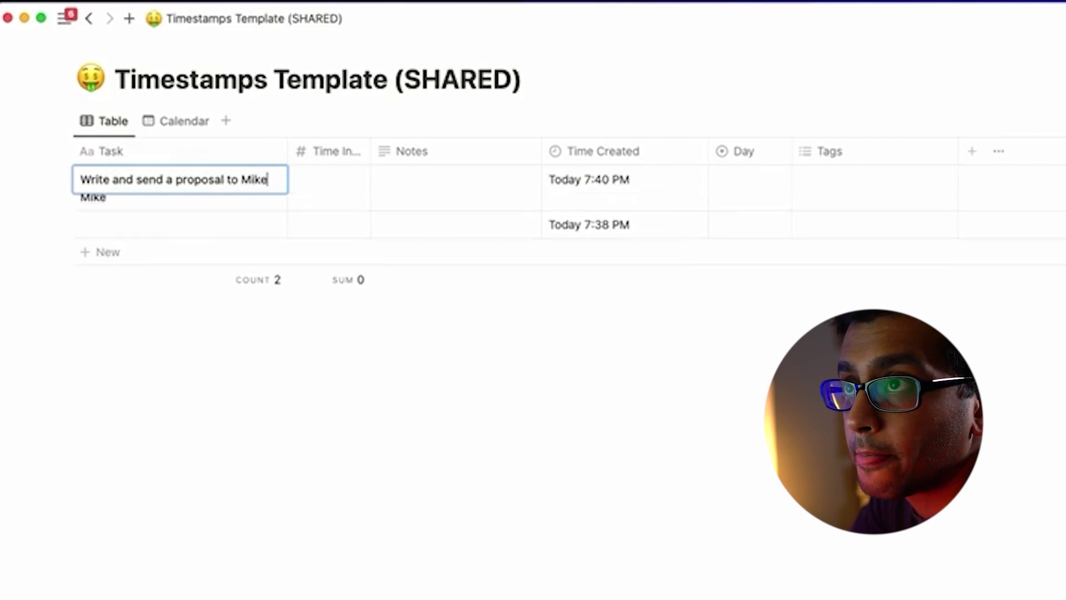
left_click(180, 224)
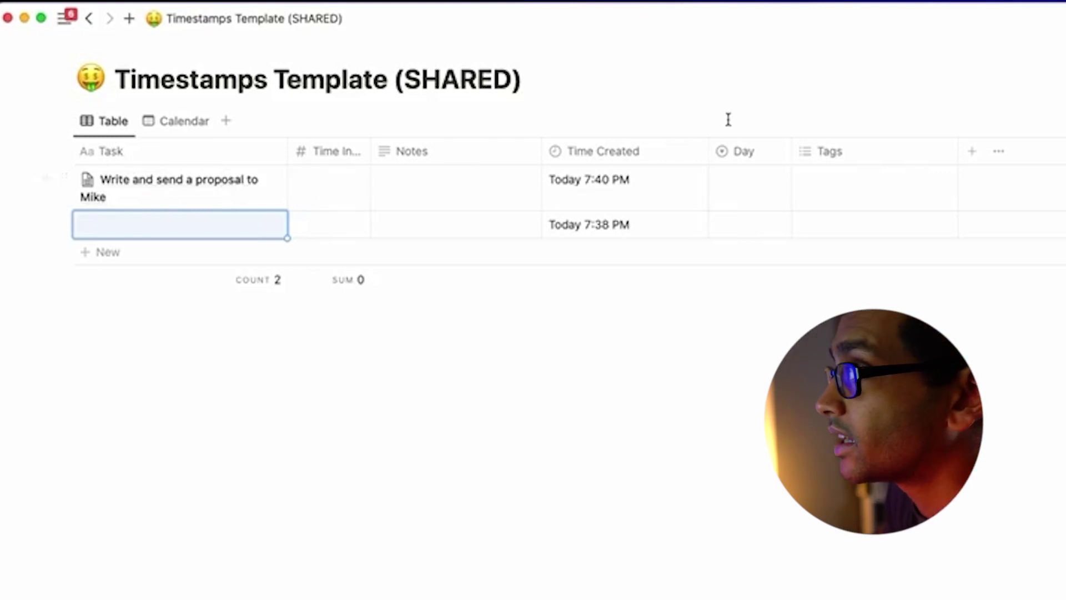
Step: Create a new entry titled 'Edit Clip 1 for Batch 4 -' followed by a person's name
left_click(1059, 120)
type("Edit c")
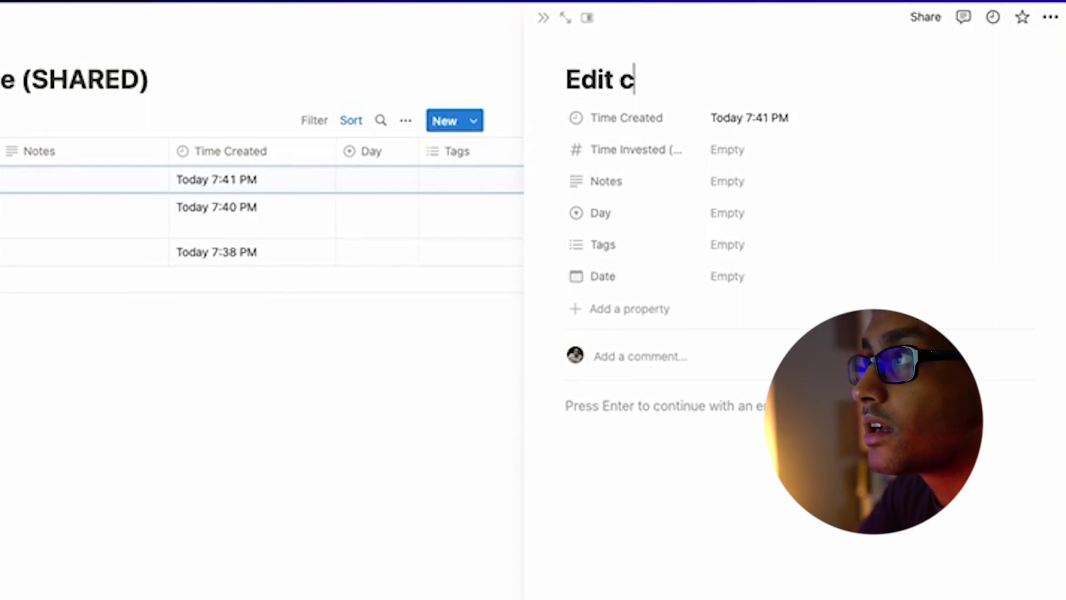
key("BackSpace")
type("Clip 1")
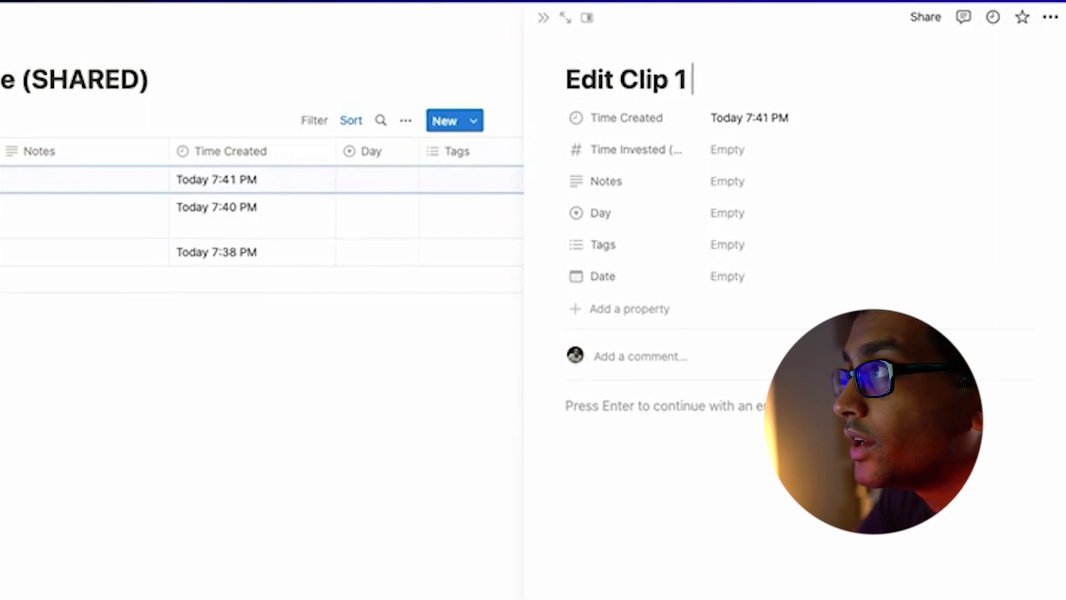
type(" for Batch ")
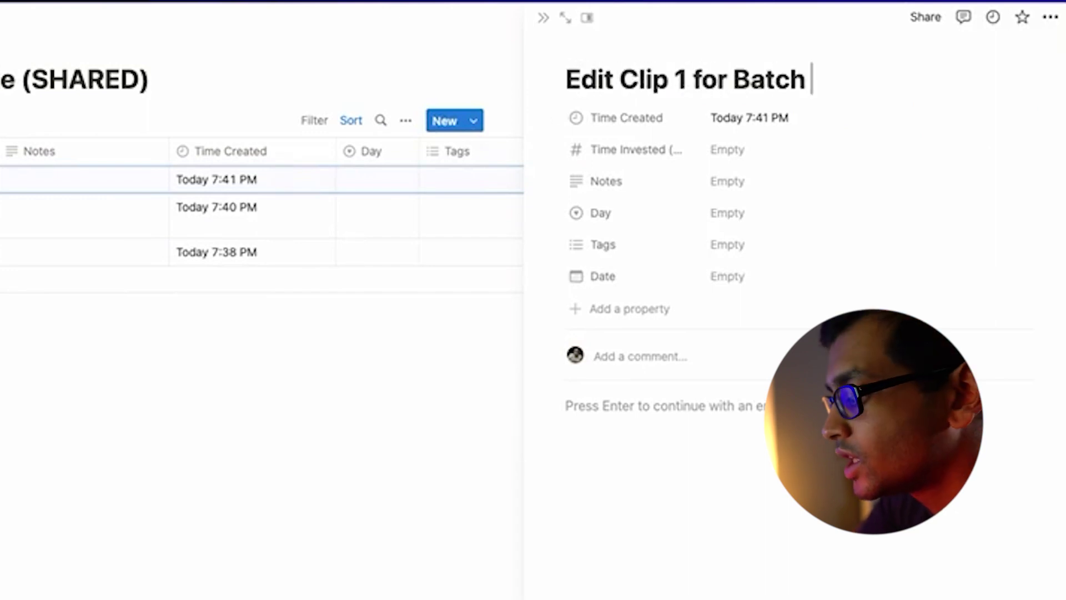
type("4 - Ja")
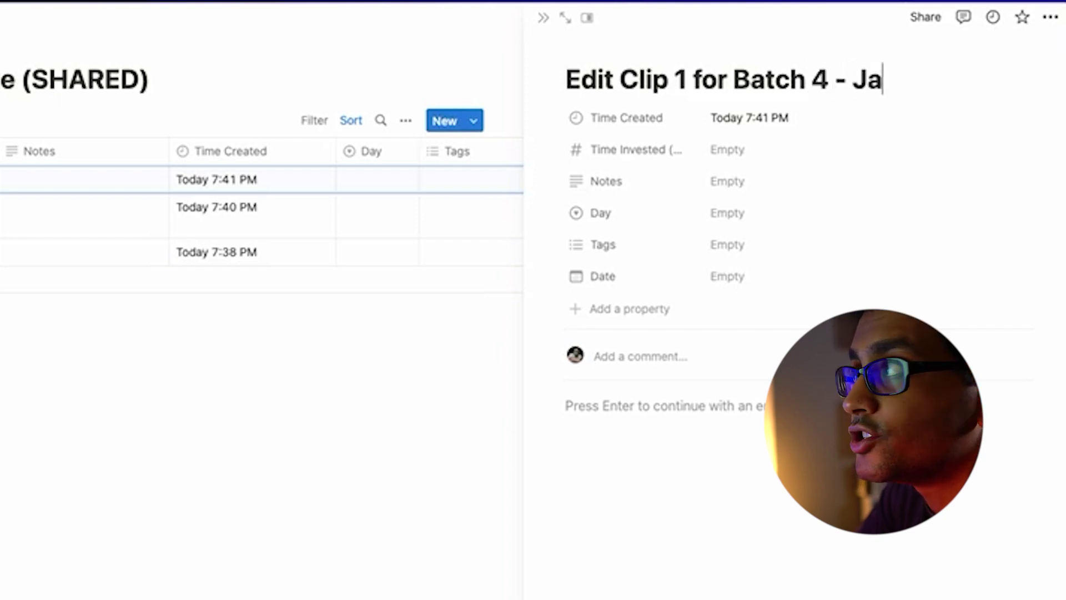
type("mie Z.")
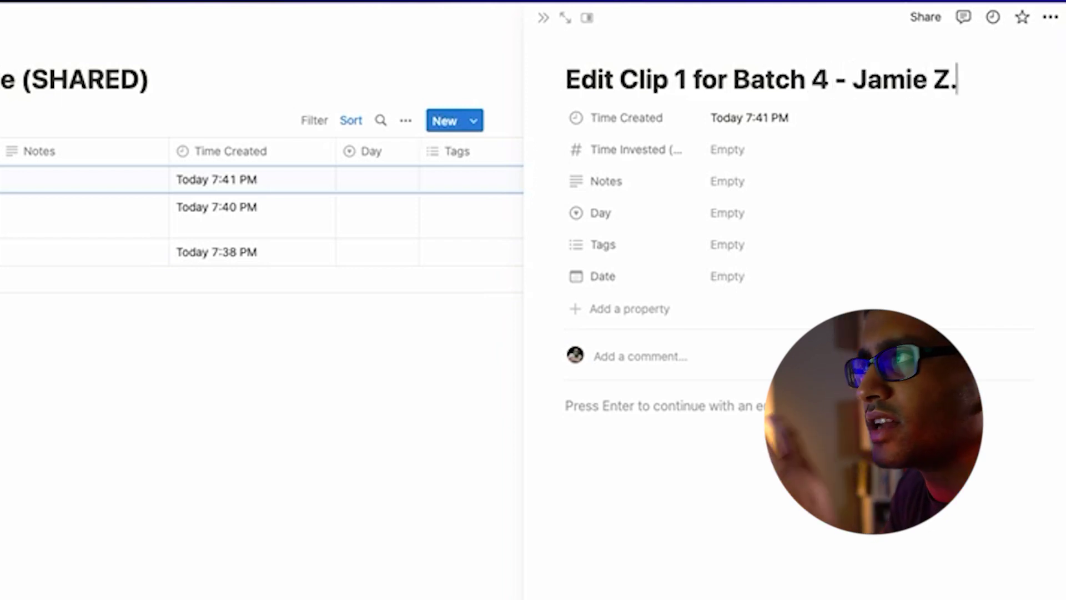
left_click(158, 526)
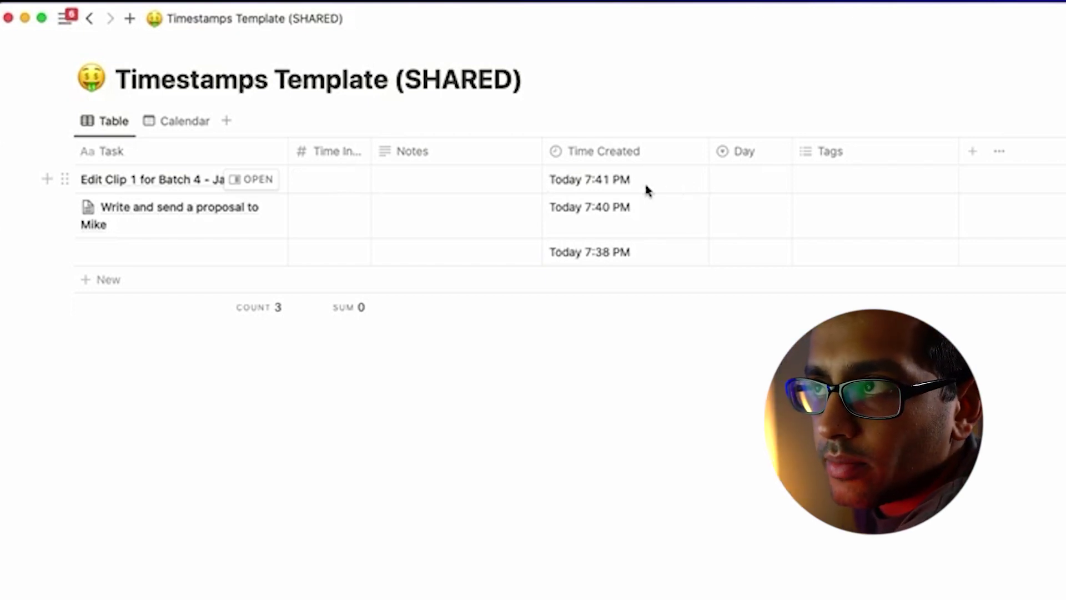
Step: Enter 21 as the Edit Clip entry's Time Invested
left_click(347, 201)
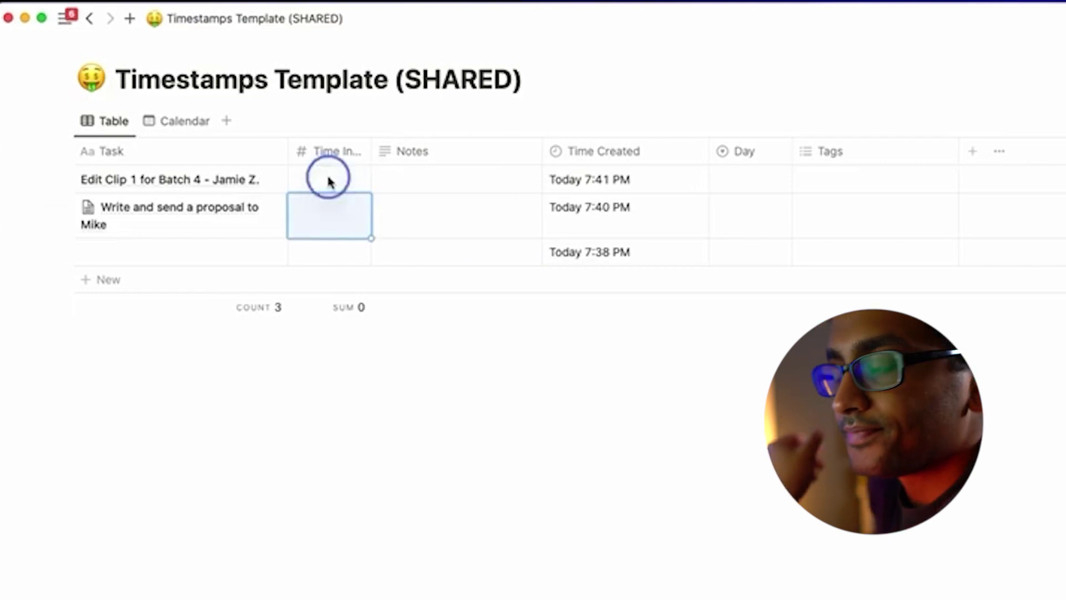
left_click(328, 179)
type("21")
key("Return")
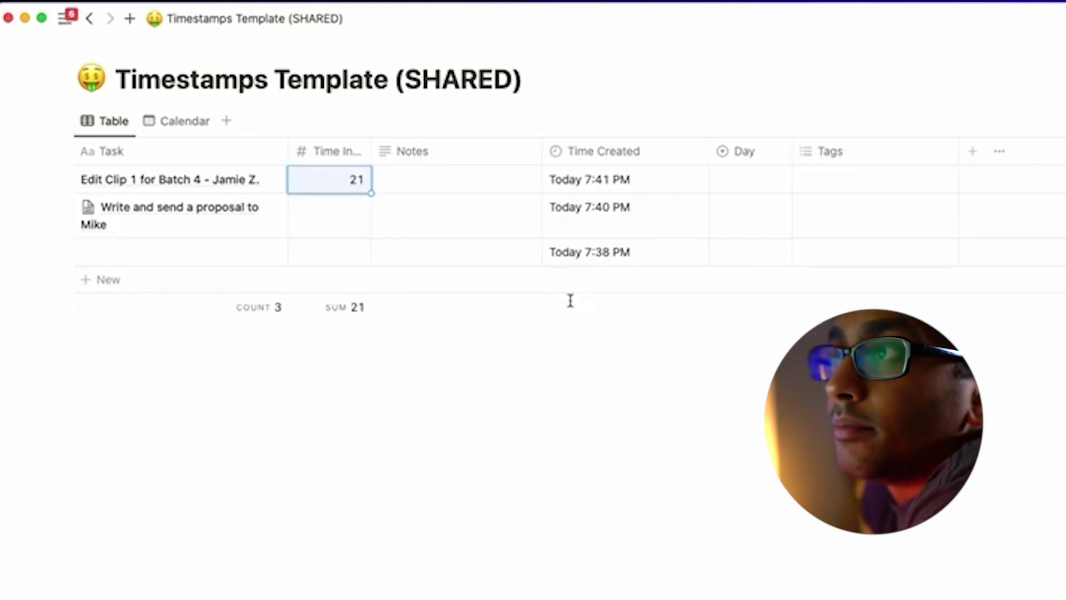
Step: Add the note 'next time, copy and paste the pricing section' to the Edit Clip entry
left_click(481, 172)
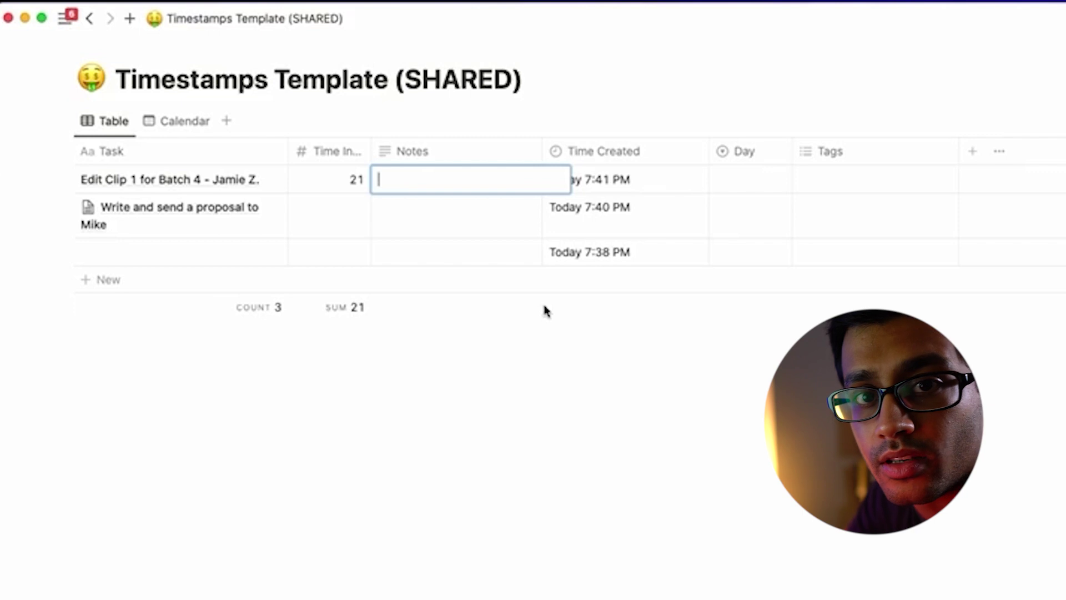
type("nex")
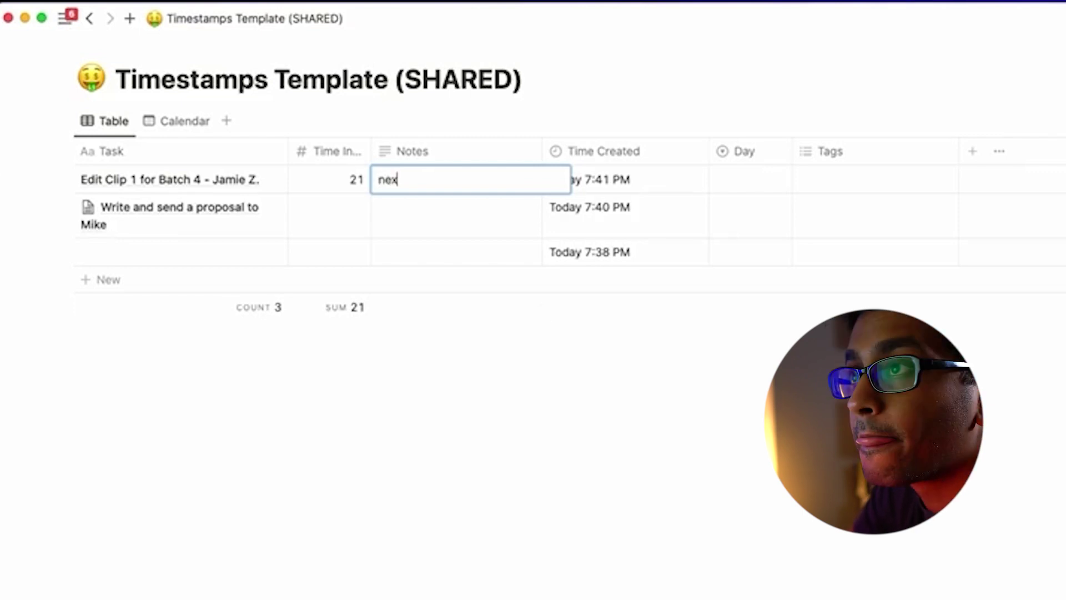
type("t time, copy an")
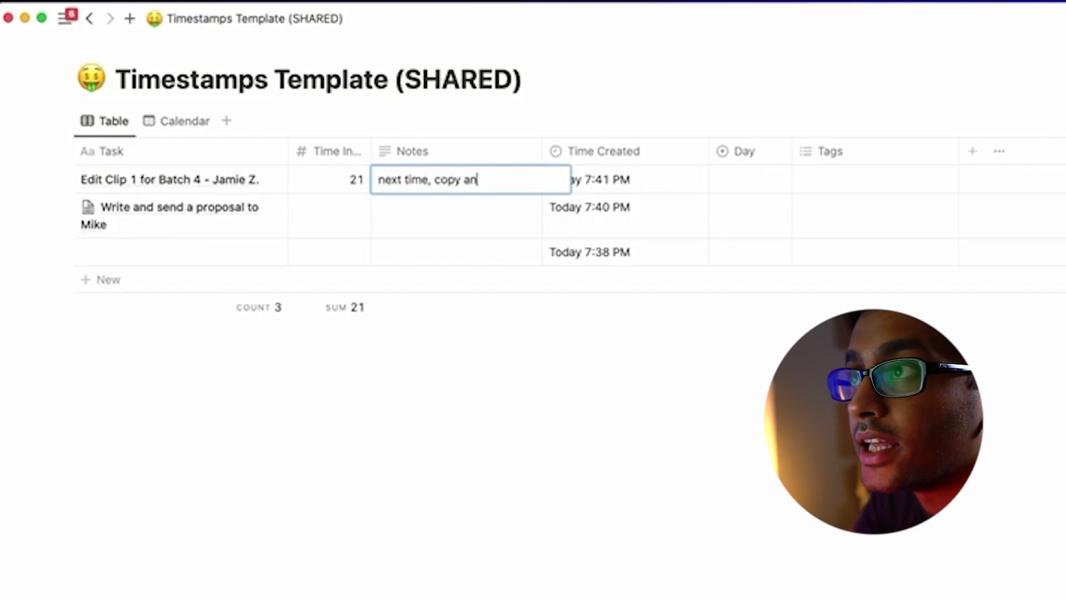
type("d paste the pr")
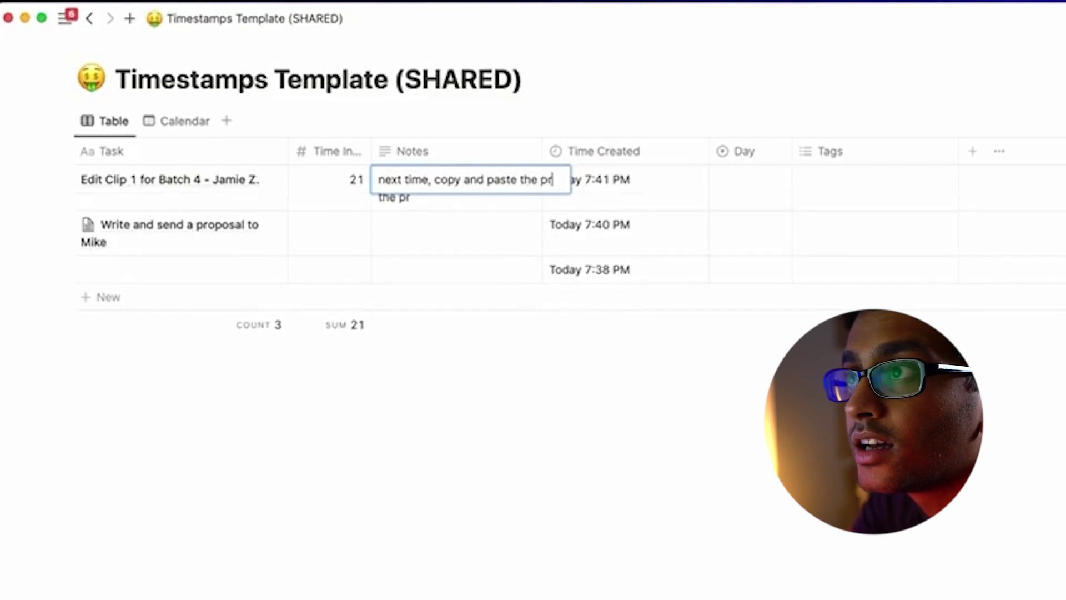
type("icing section")
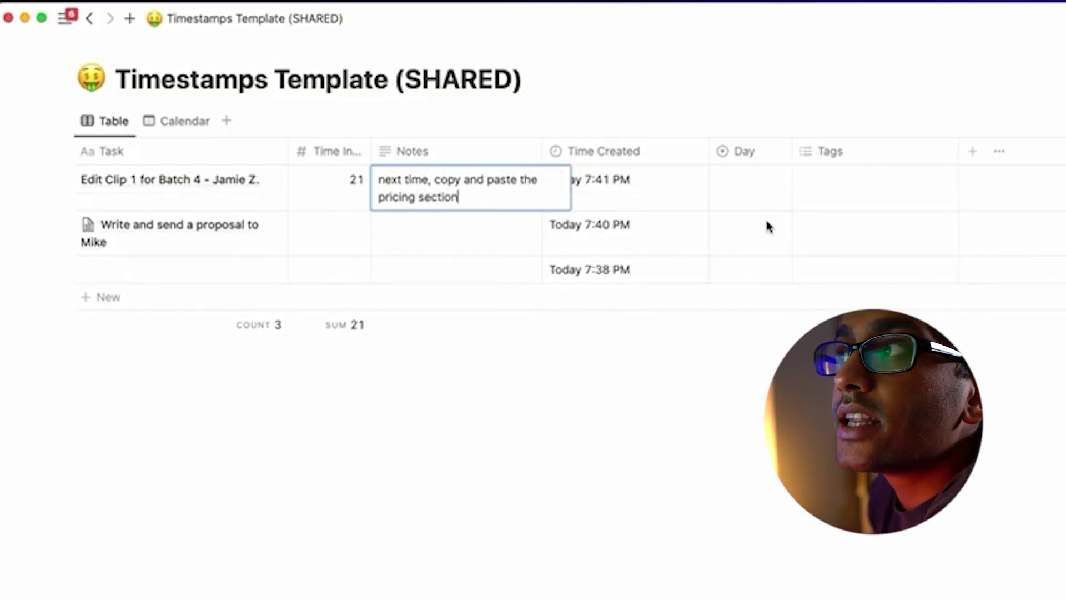
key("Escape")
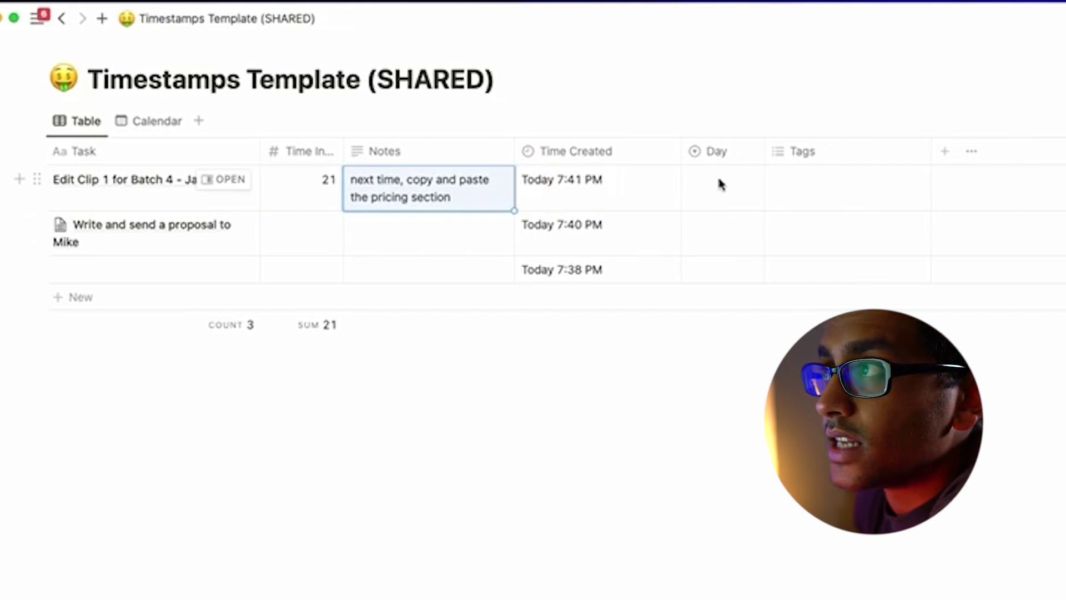
Step: Set the Edit Clip entry's Day to Tuesday
left_click(746, 183)
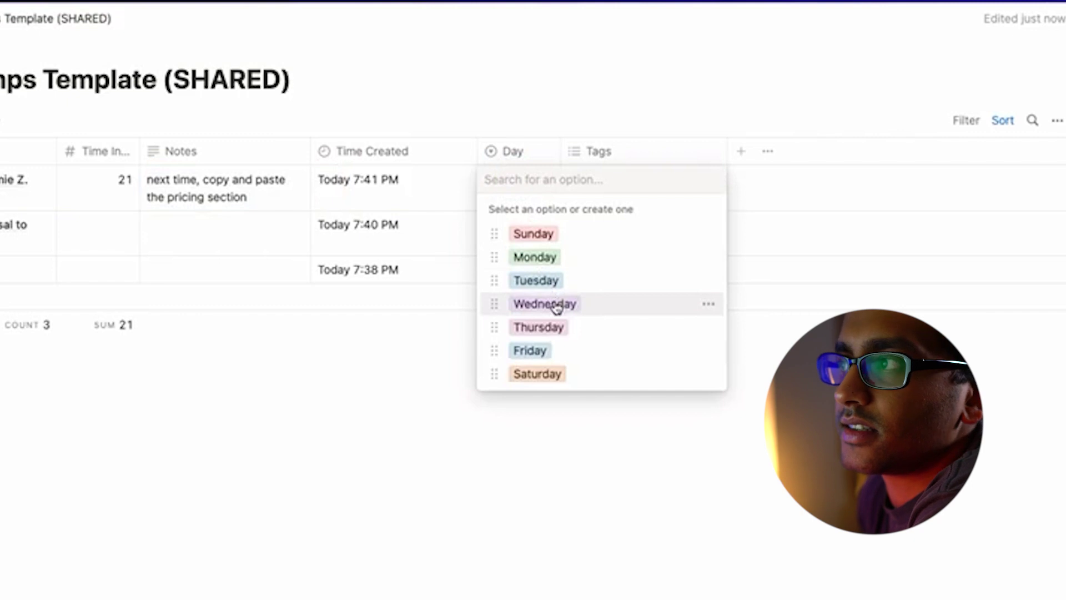
left_click(545, 282)
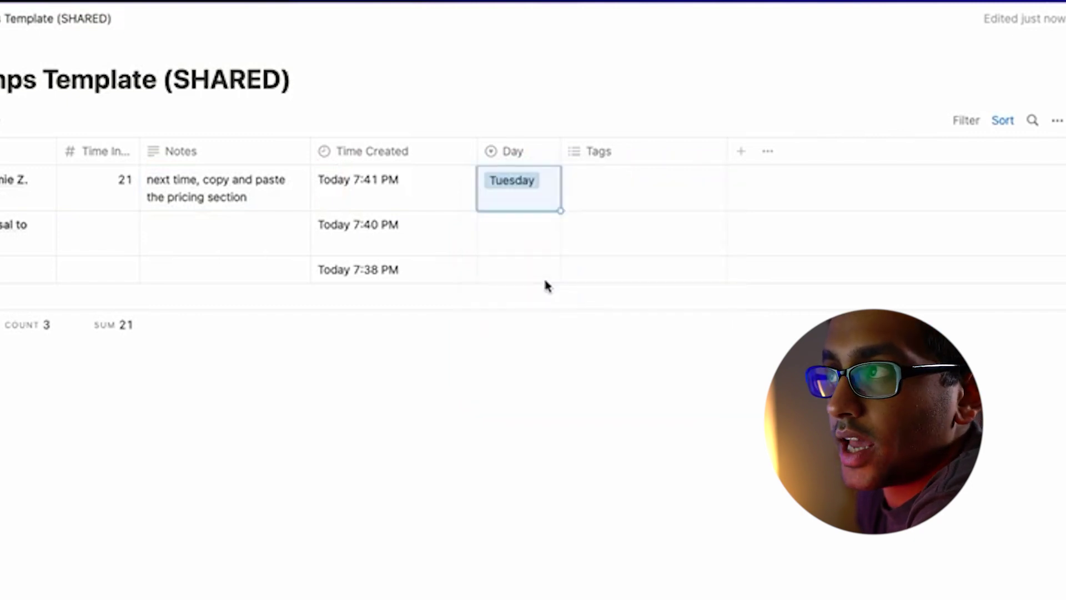
key("Escape")
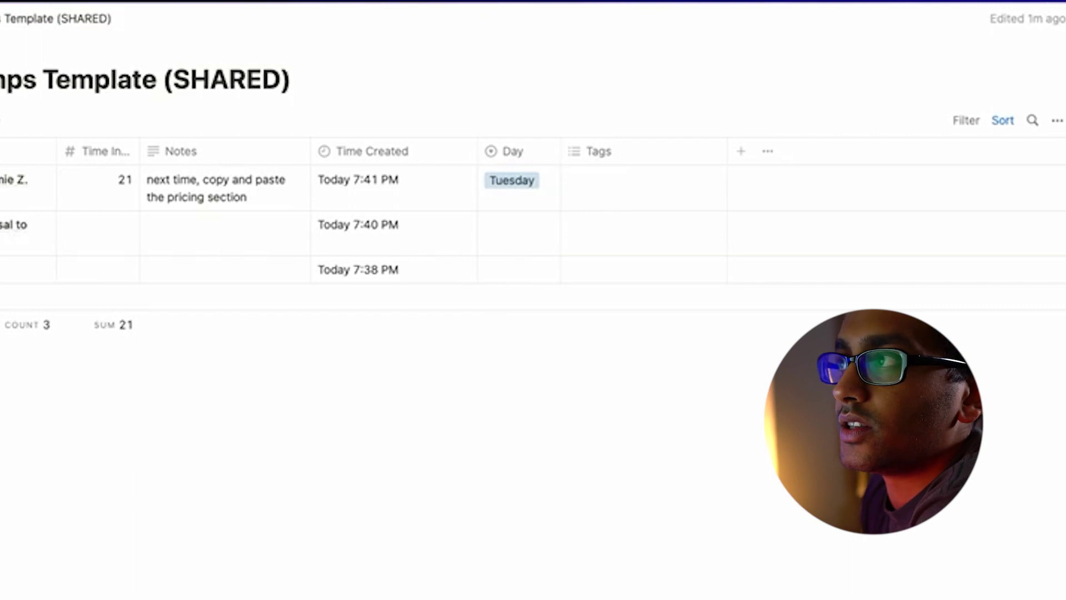
Step: Review the available tags for the Edit Clip entry, leaving its Tags empty
left_click(606, 187)
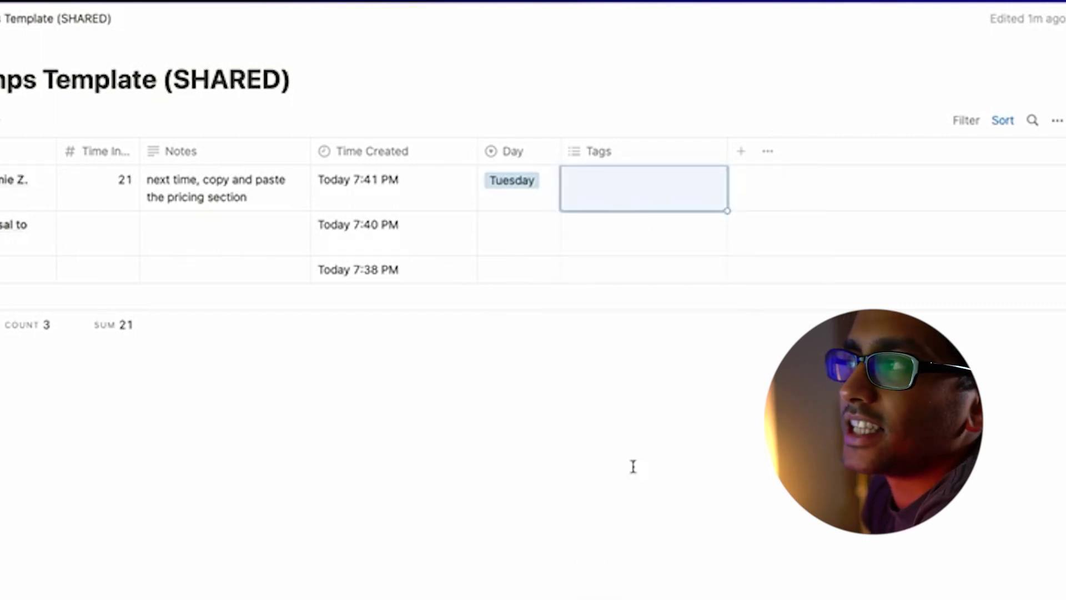
left_click(628, 185)
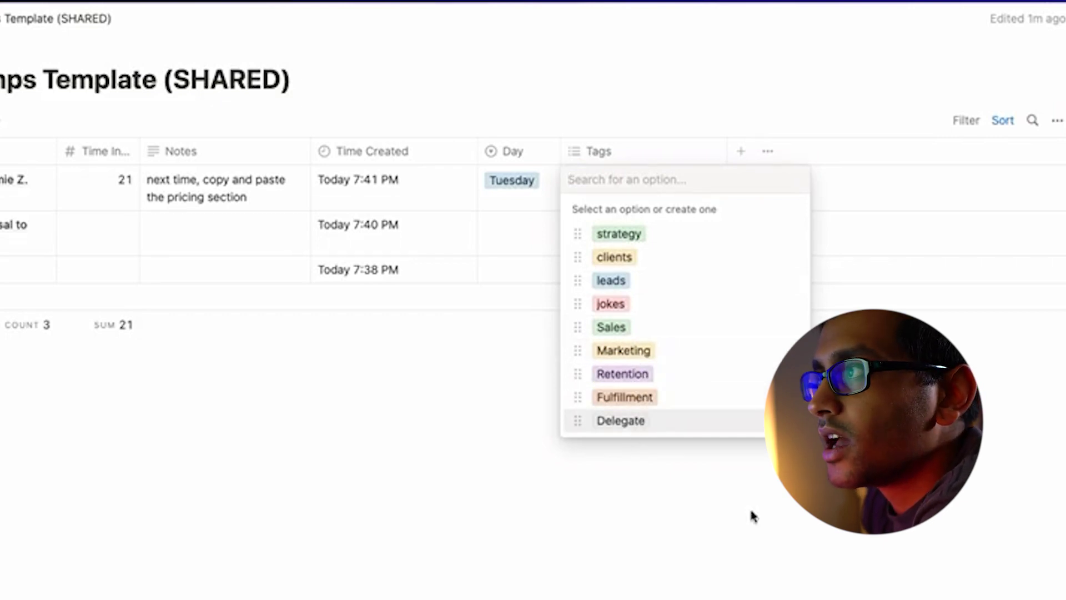
left_click(777, 521)
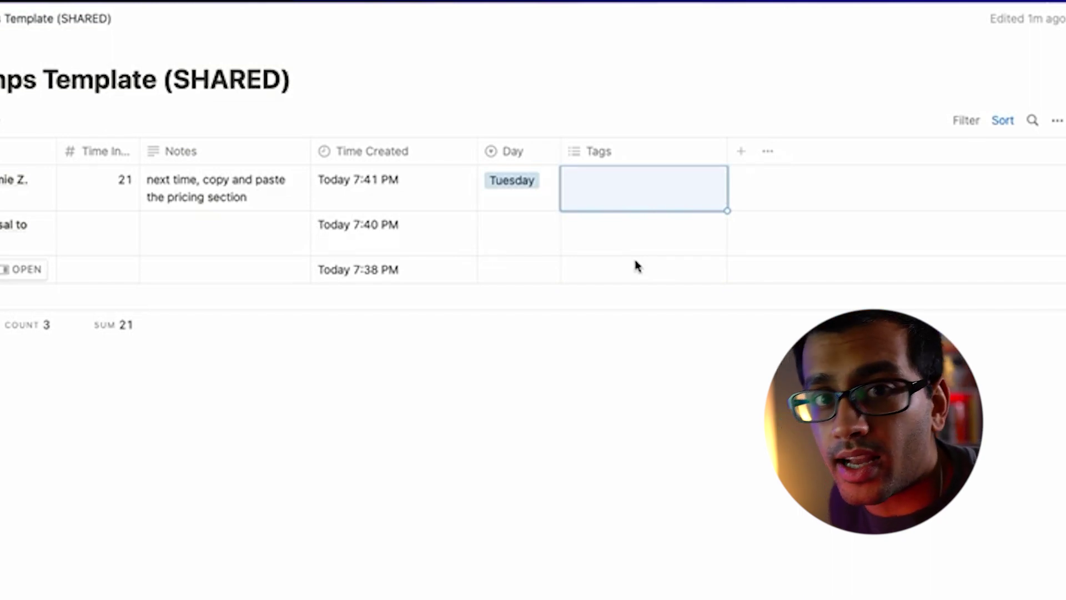
left_click(613, 202)
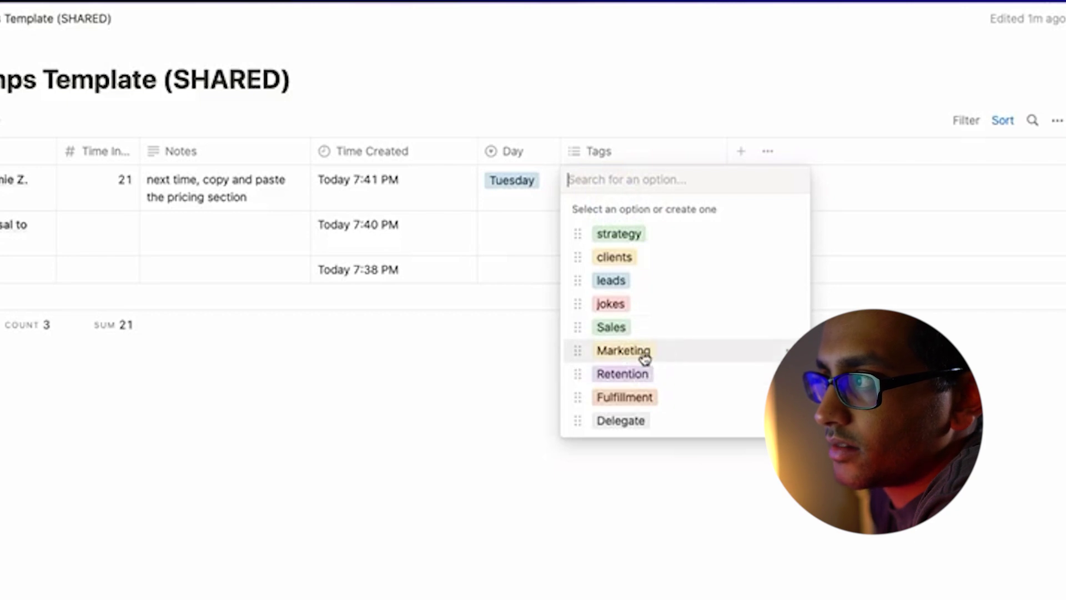
left_click(647, 536)
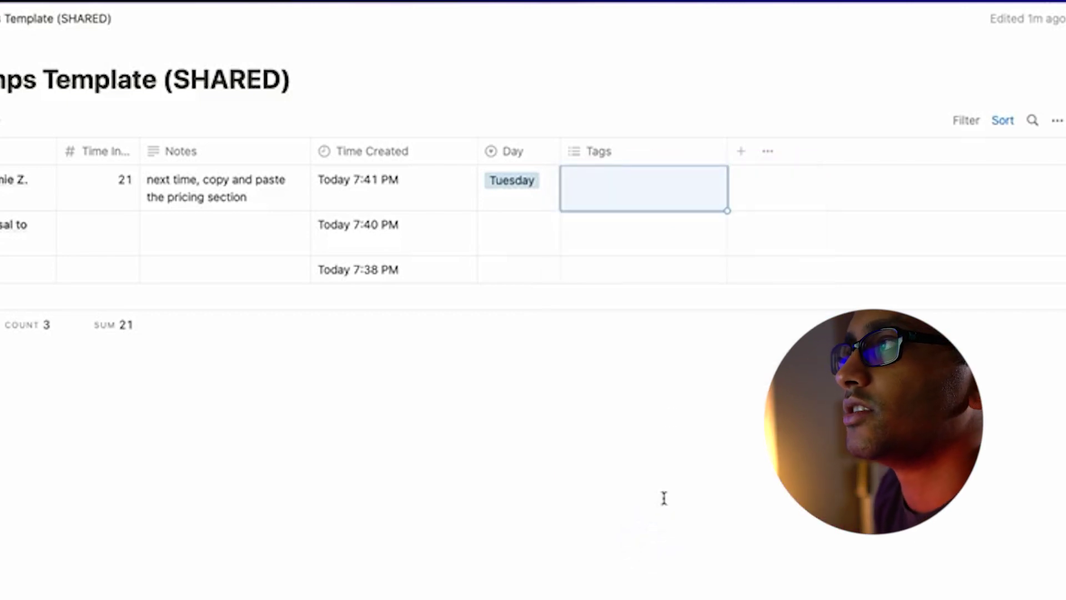
left_click(675, 179)
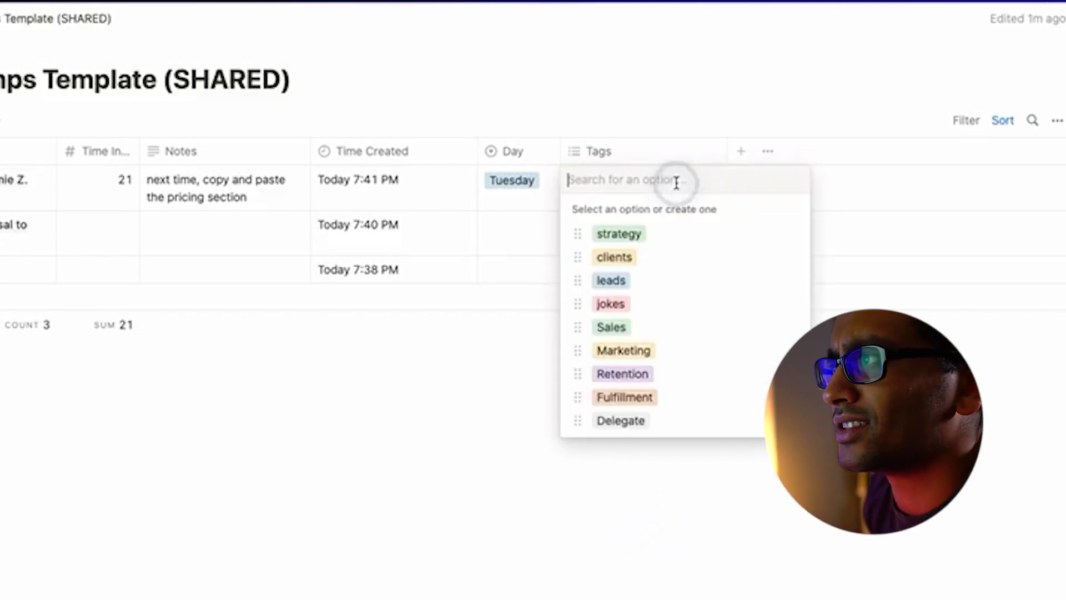
left_click(627, 481)
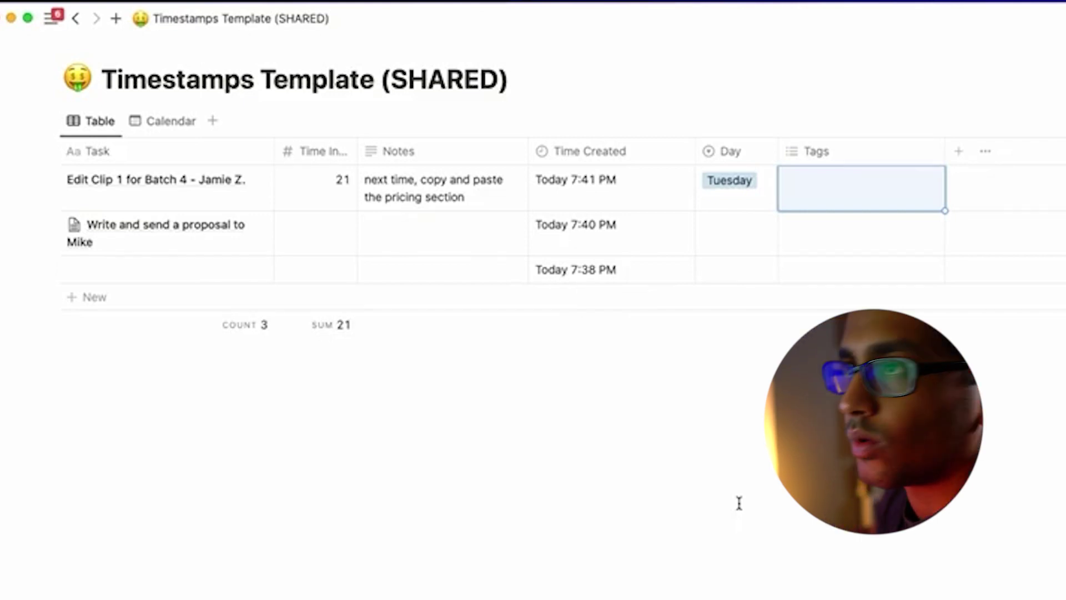
Step: Enter 42 for the proposal task and 332 for the untitled row's time invested
left_click(317, 181)
left_click(322, 243)
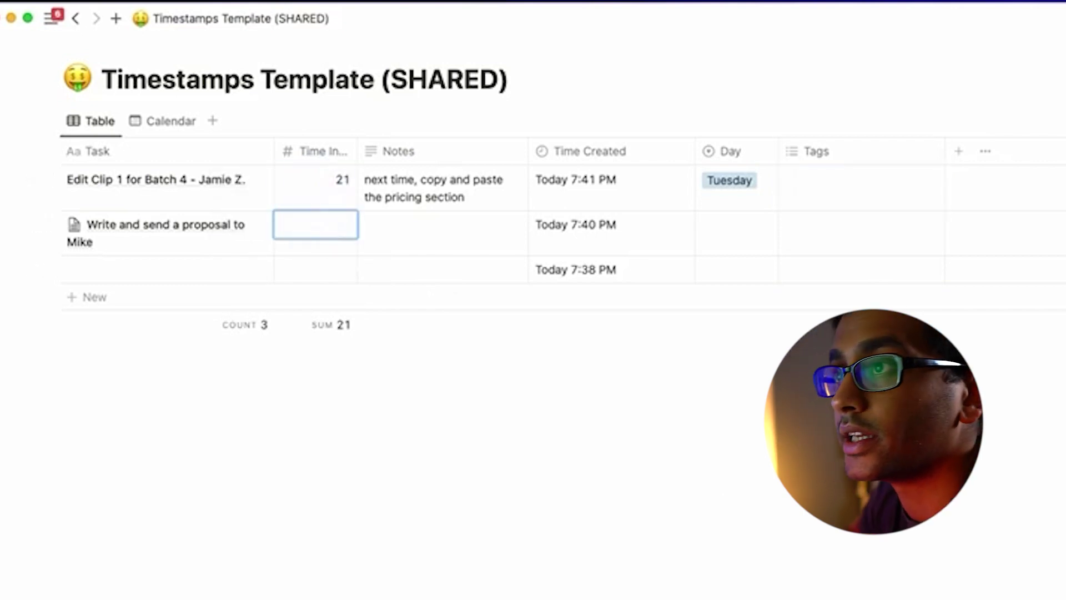
type("42")
key("Return")
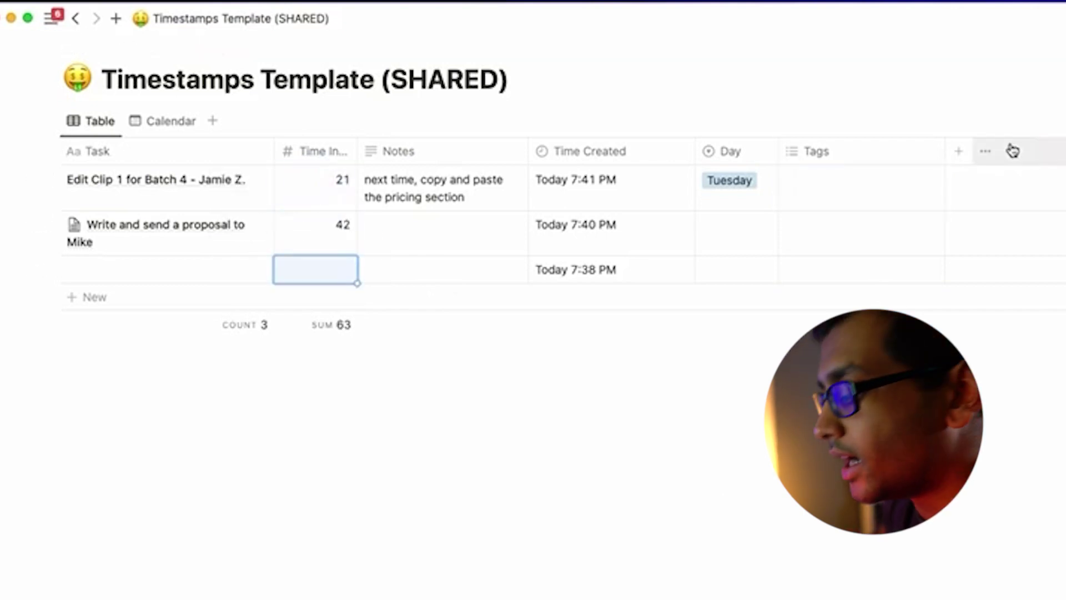
type("332")
key("Return")
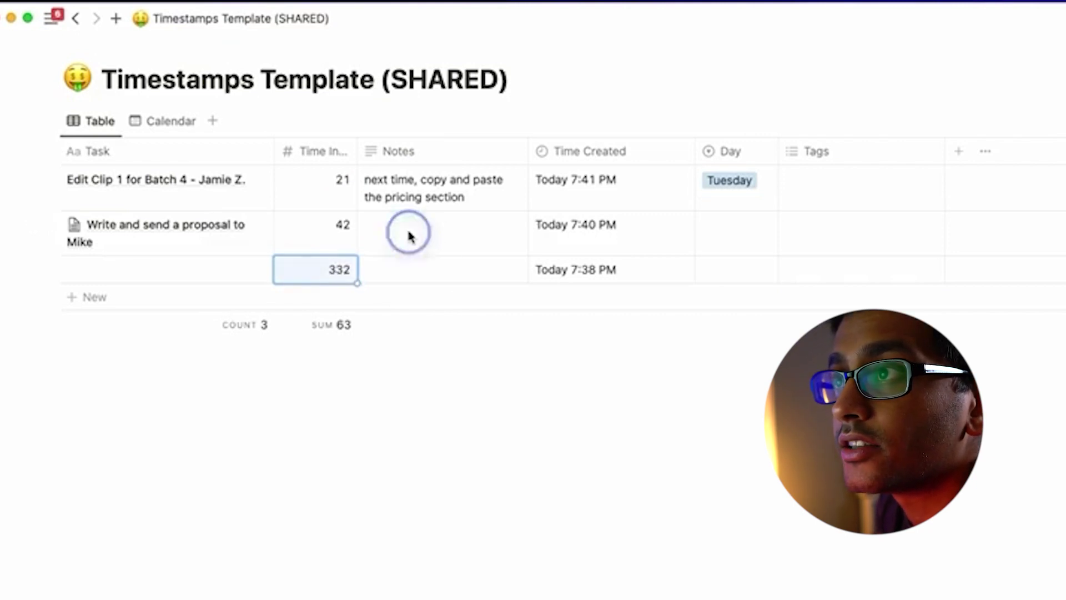
Step: Select the 21 and 42 time values, then leave the proposal task's note empty
left_click(343, 225)
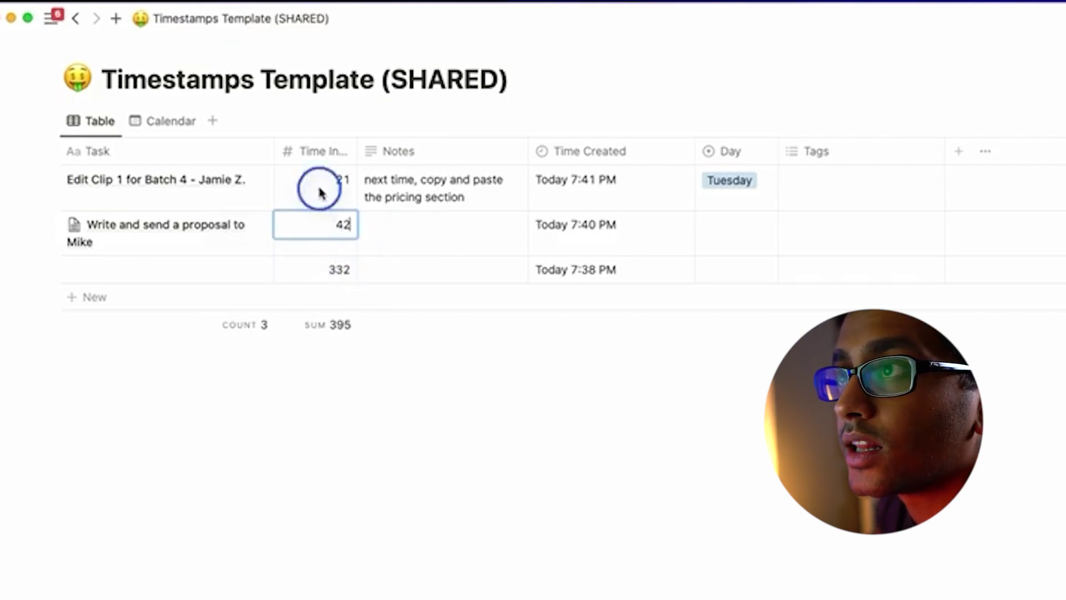
key("Escape")
key("shift+Up")
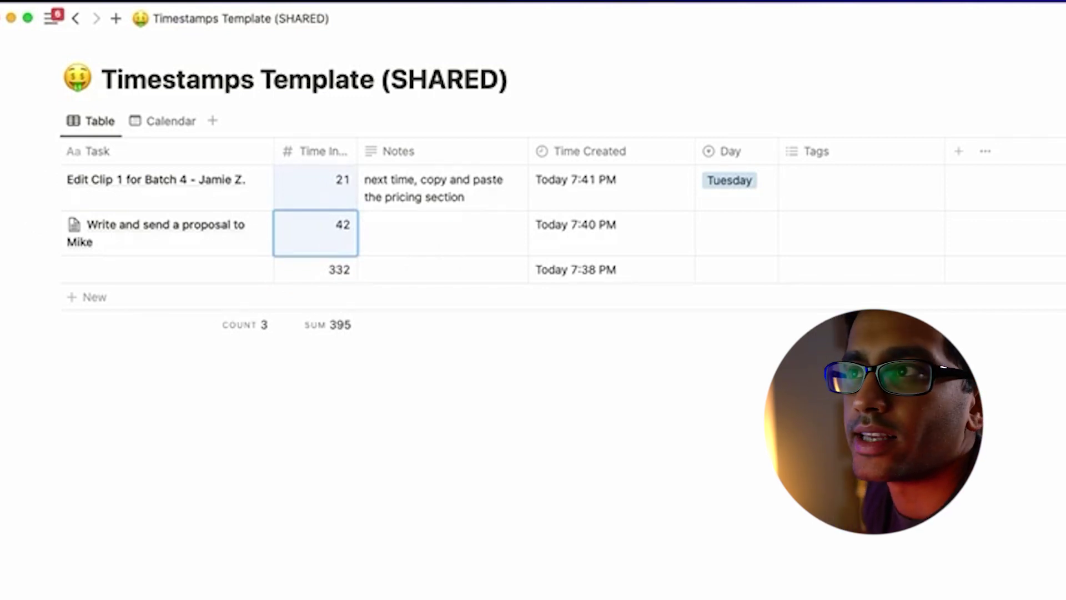
left_click(437, 228)
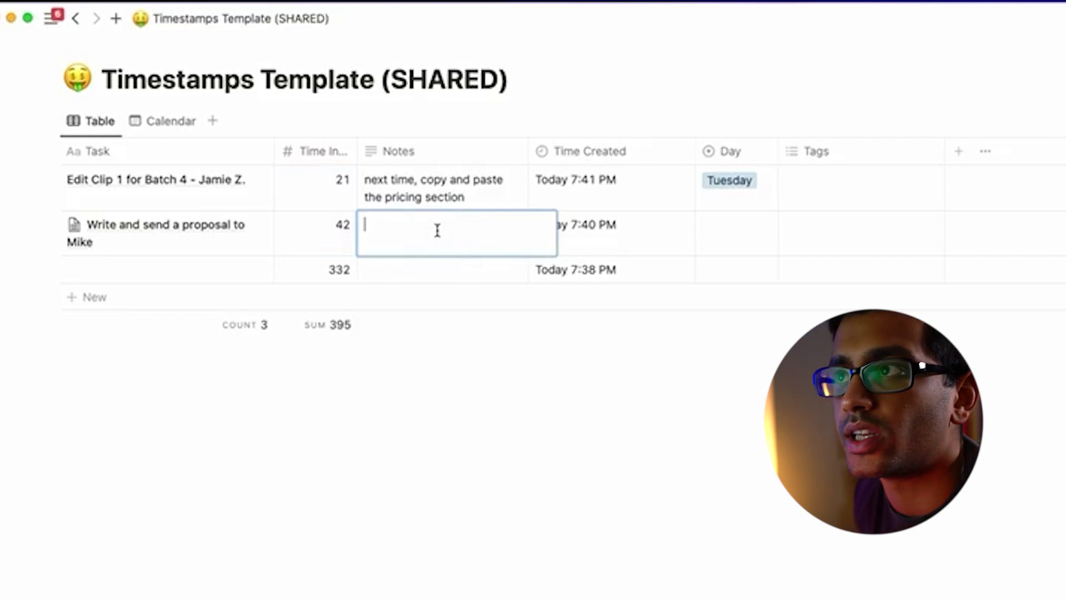
key("Escape")
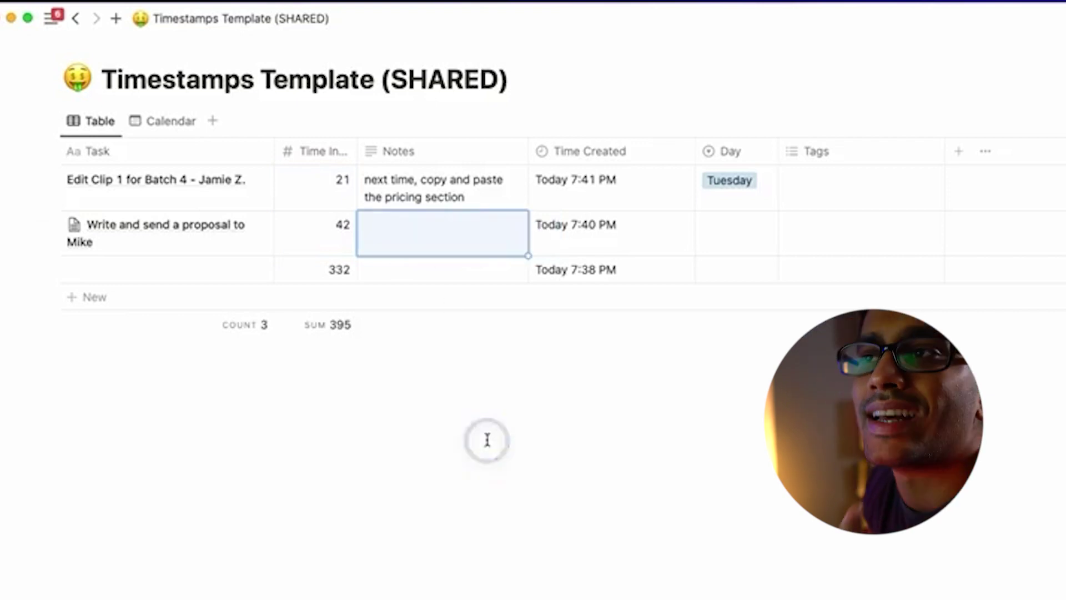
Step: Switch to the Calendar view and look over the January 2023 calendar
left_click(159, 132)
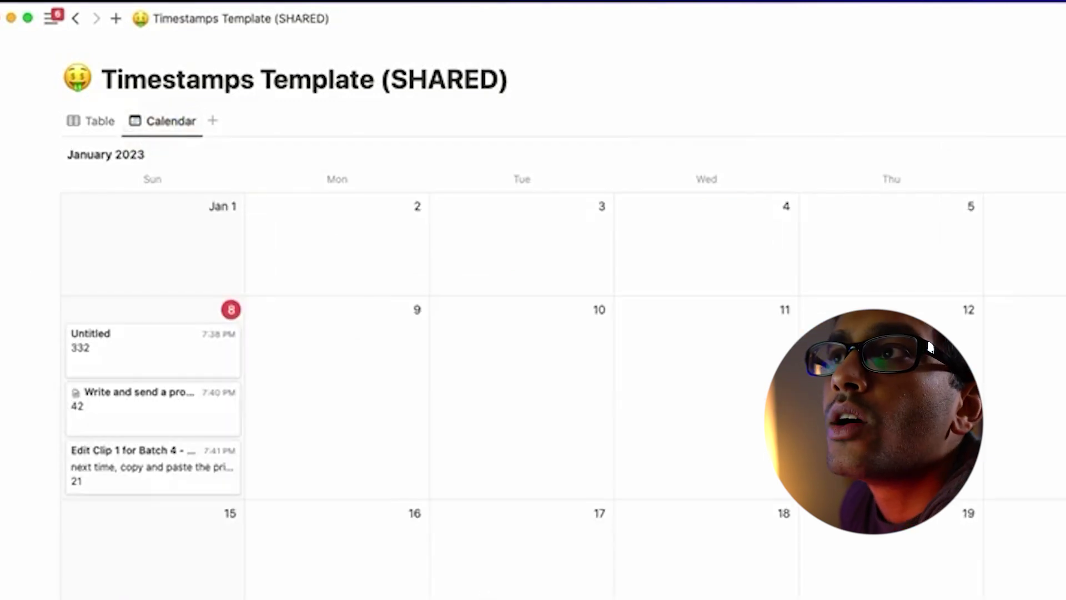
scroll(160, 131, "down", 3)
scroll(212, 261, "up", 3)
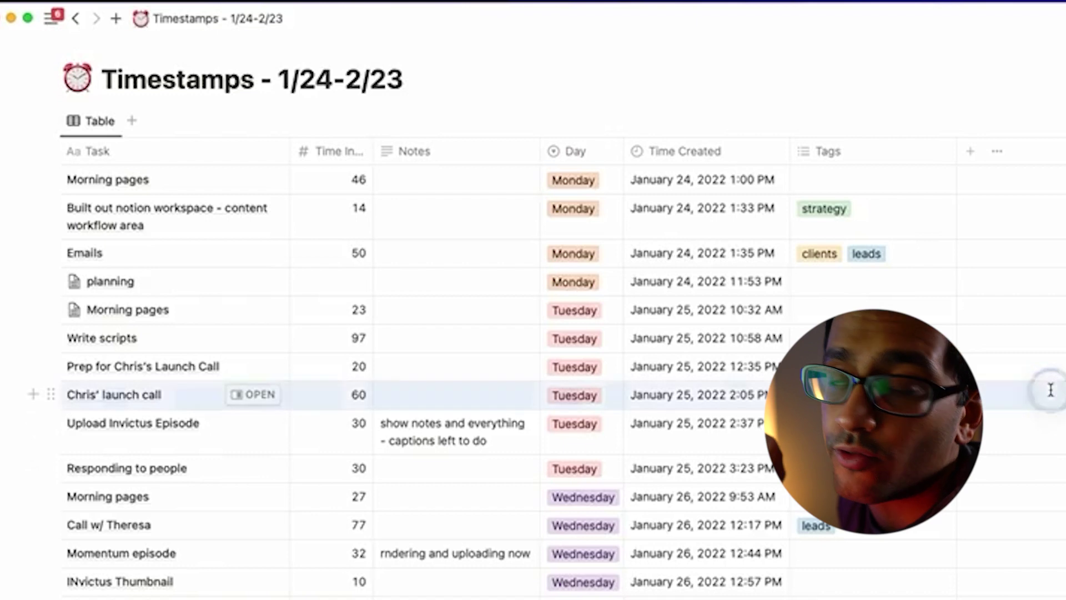
scroll(1050, 389, "down", 15)
scroll(1051, 389, "down", 20)
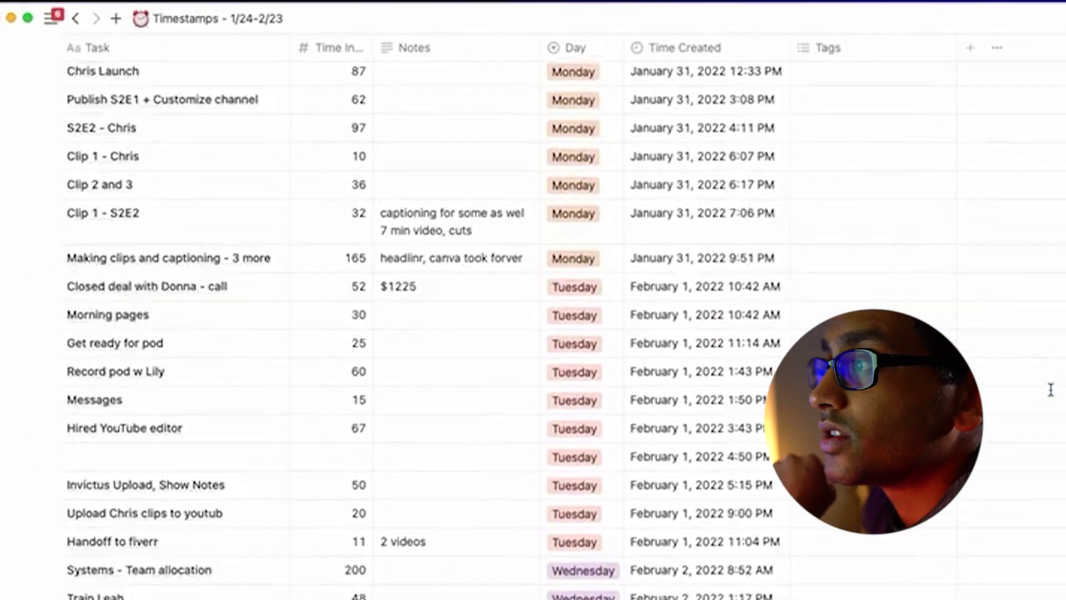
scroll(1051, 389, "down", 20)
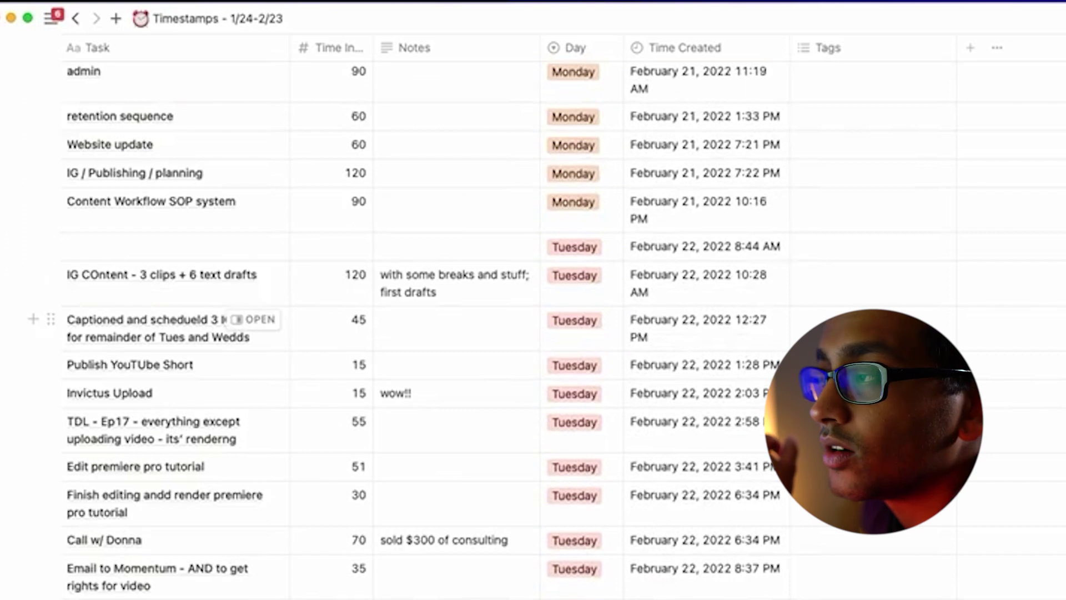
scroll(166, 555, "up", 20)
scroll(166, 300, "up", 10)
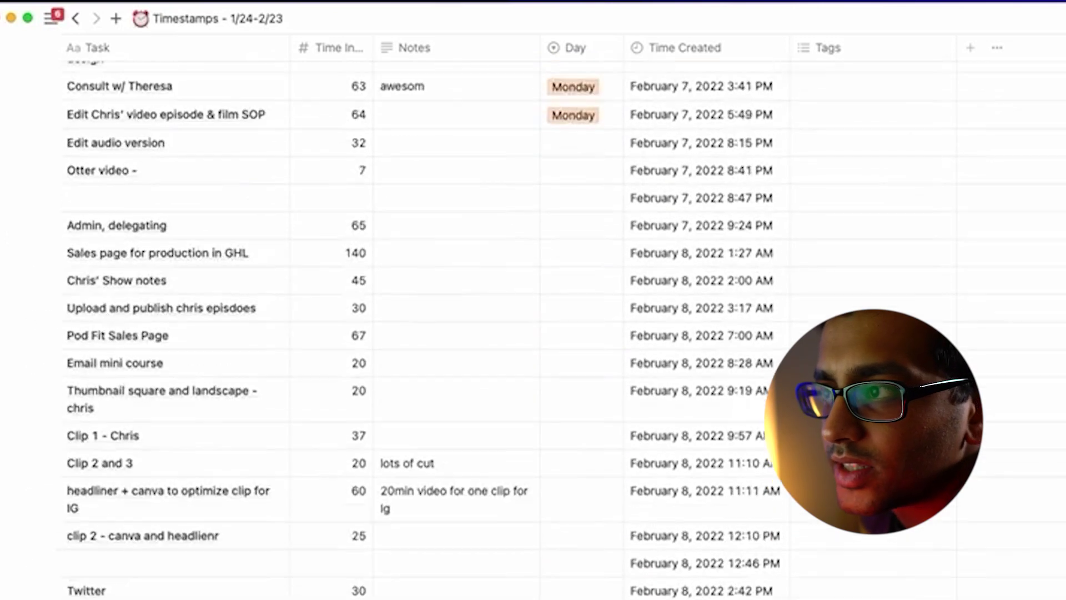
scroll(166, 300, "down", 20)
scroll(728, 285, "down", 15)
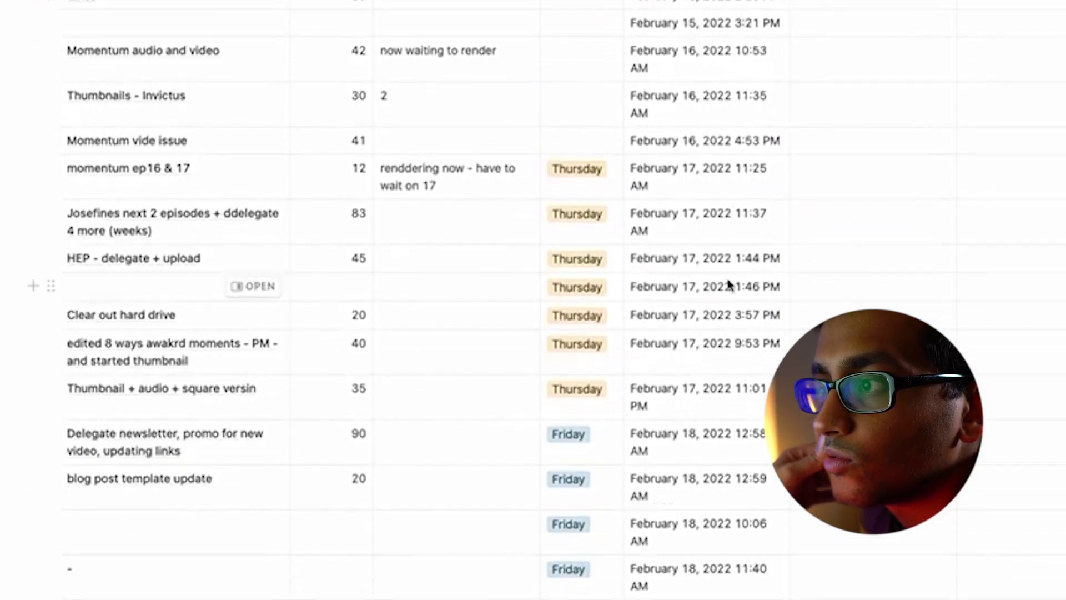
scroll(513, 81, "up", 20)
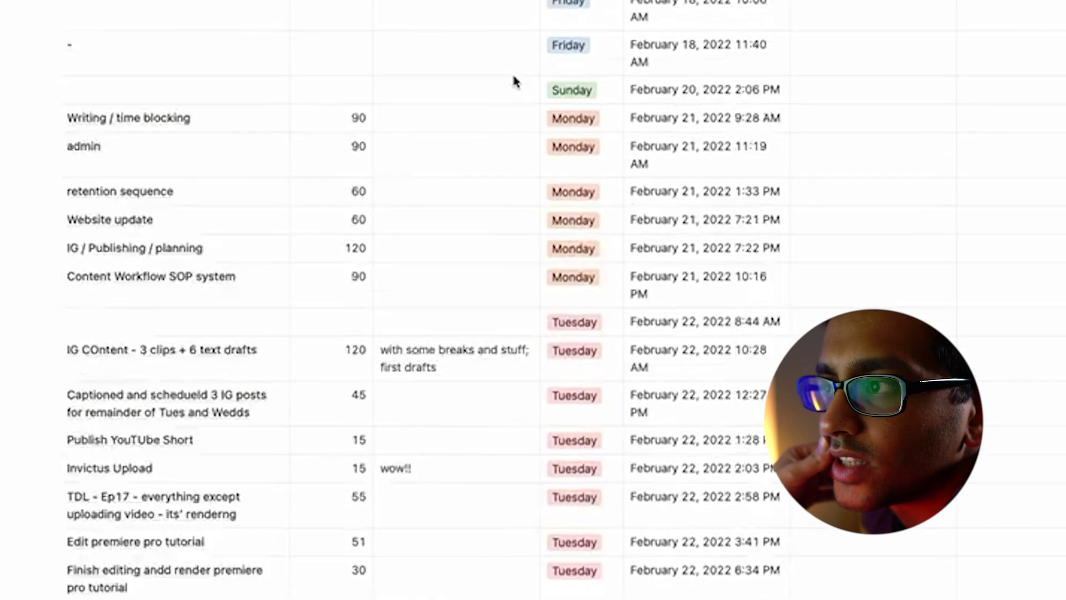
scroll(513, 542, "up", 15)
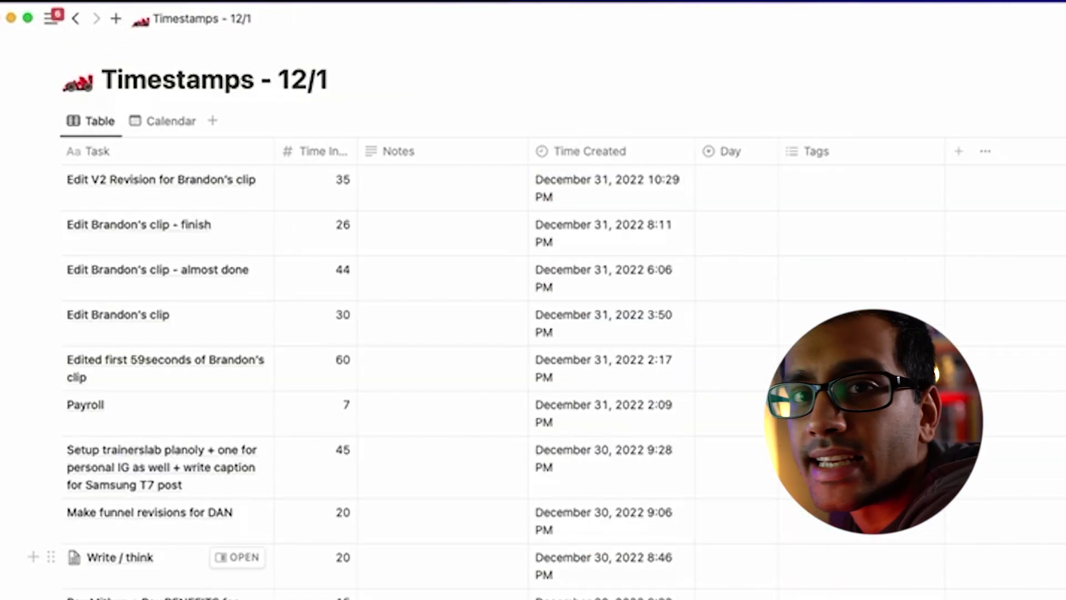
scroll(555, 322, "down", 20)
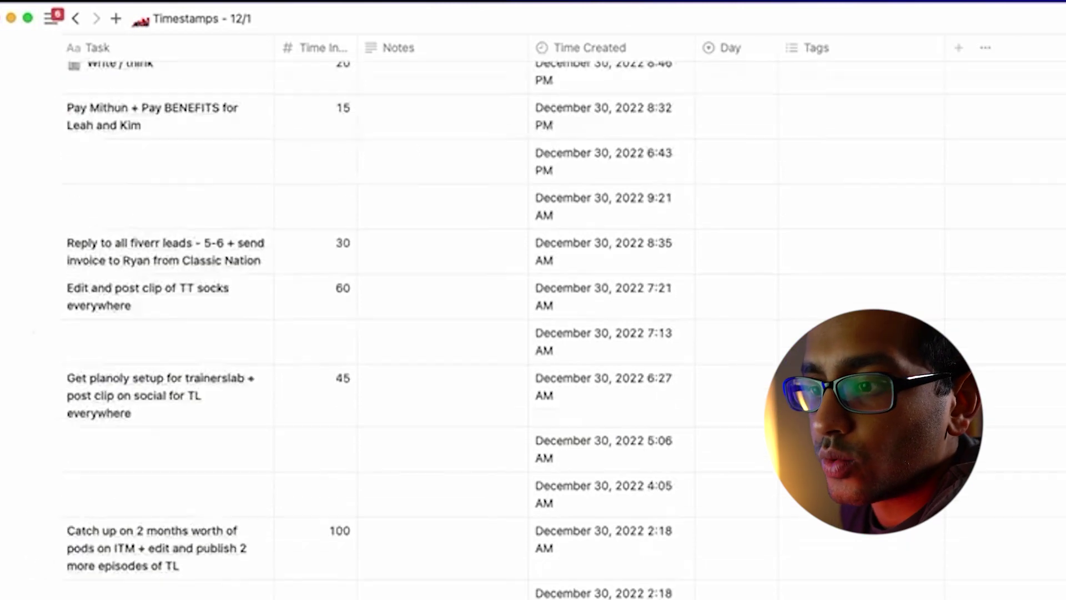
scroll(222, 475, "down", 20)
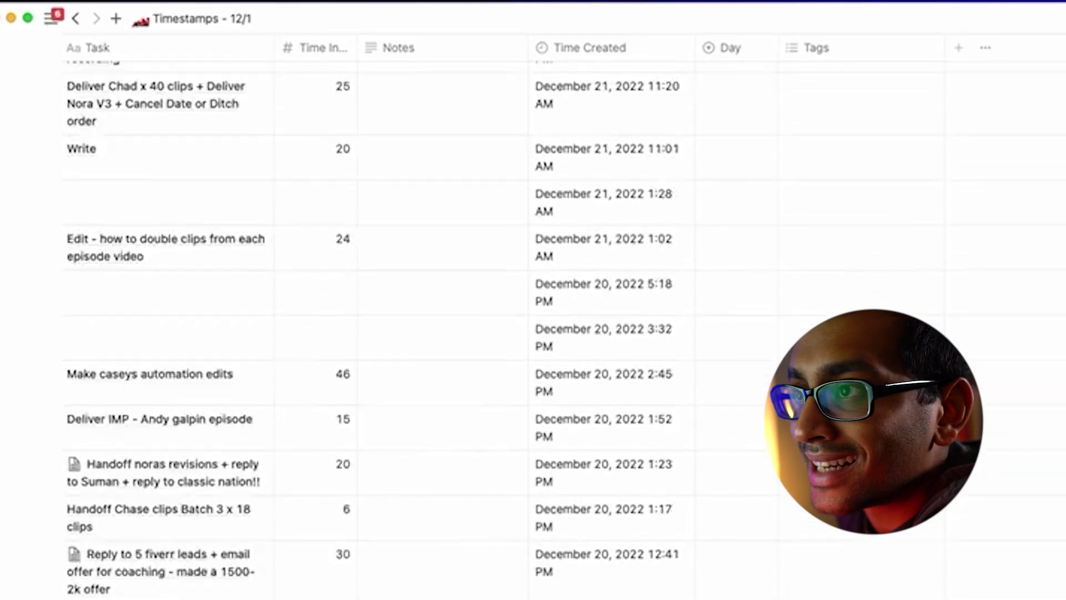
scroll(222, 475, "up", 18)
scroll(224, 471, "up", 20)
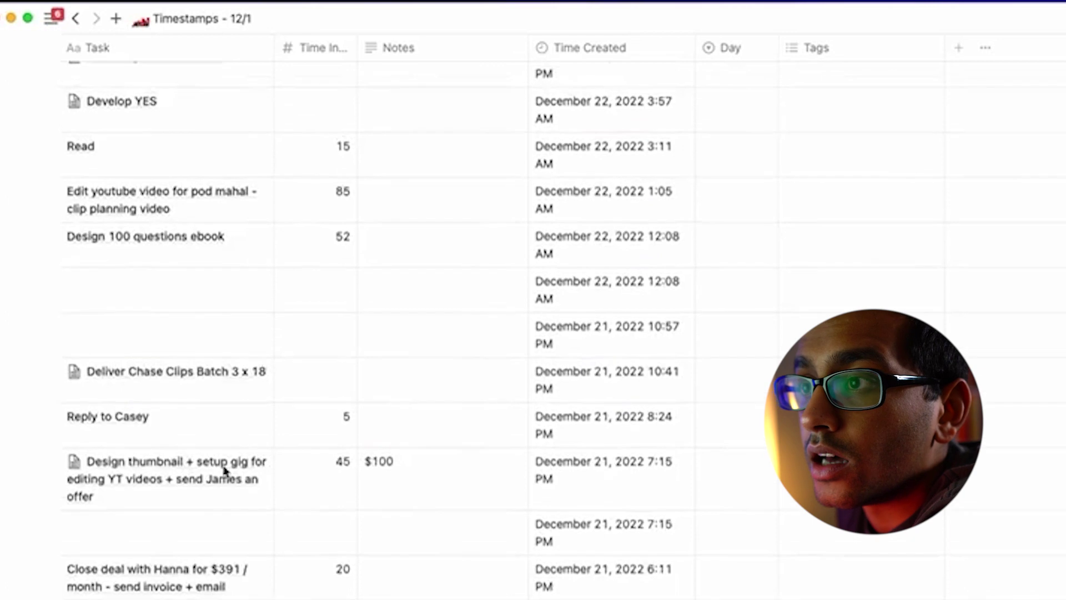
scroll(224, 471, "up", 20)
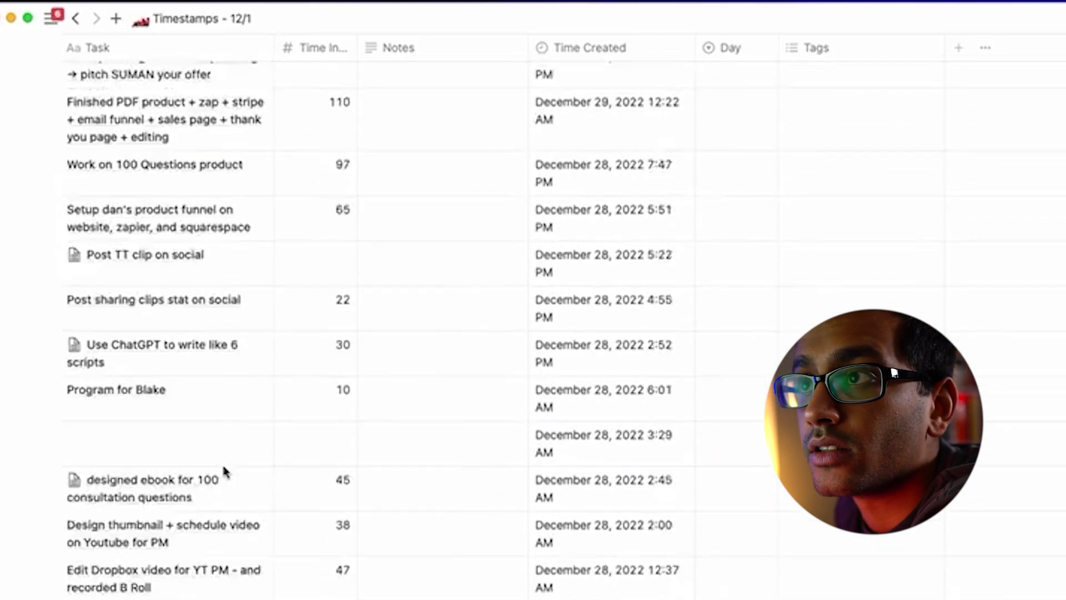
scroll(224, 471, "up", 3)
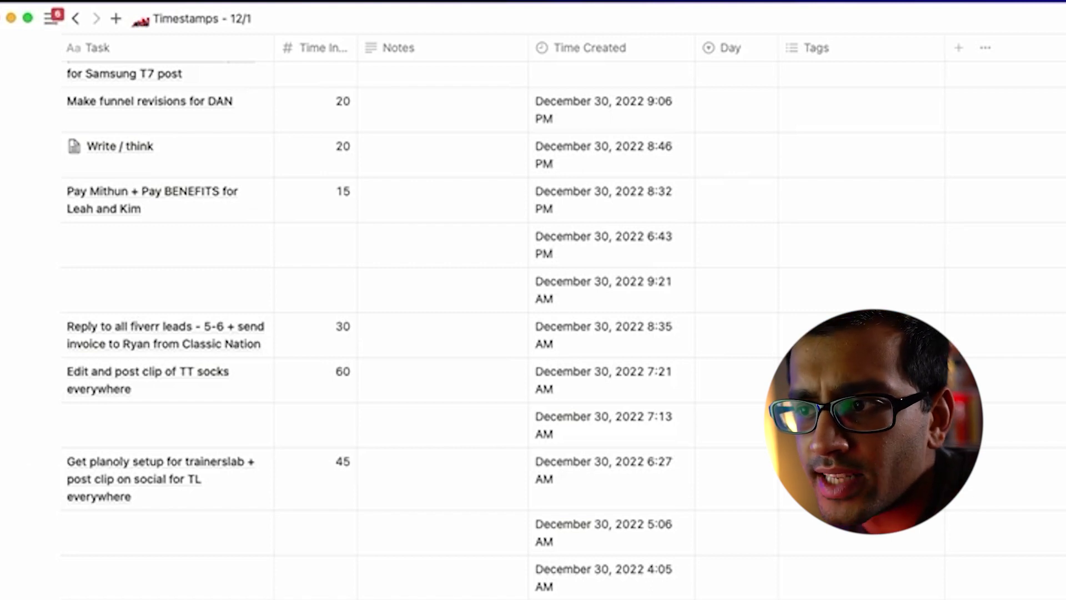
scroll(226, 340, "down", 16)
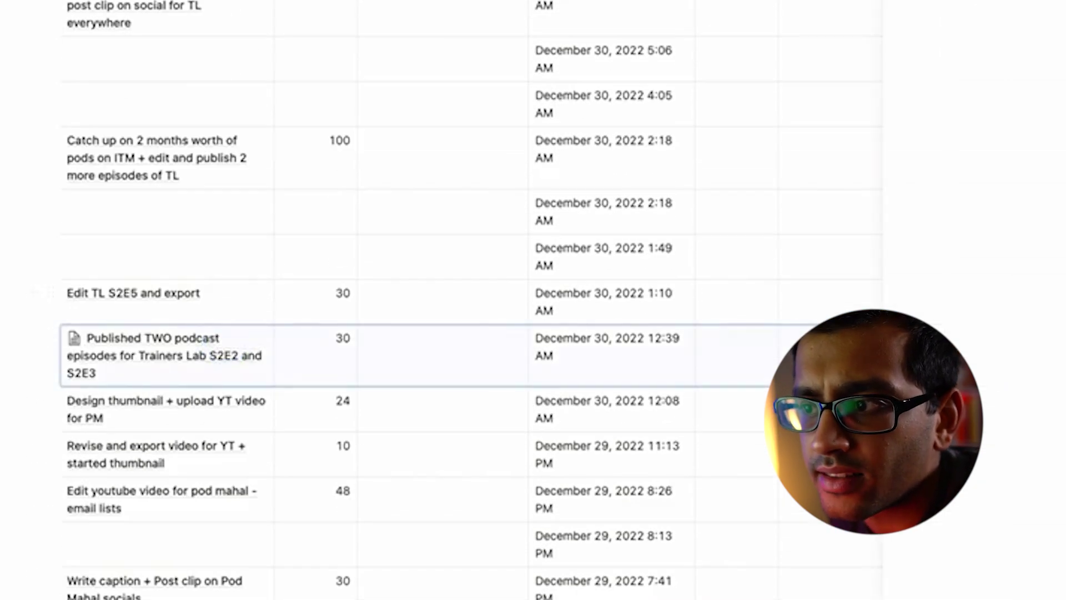
key("Escape")
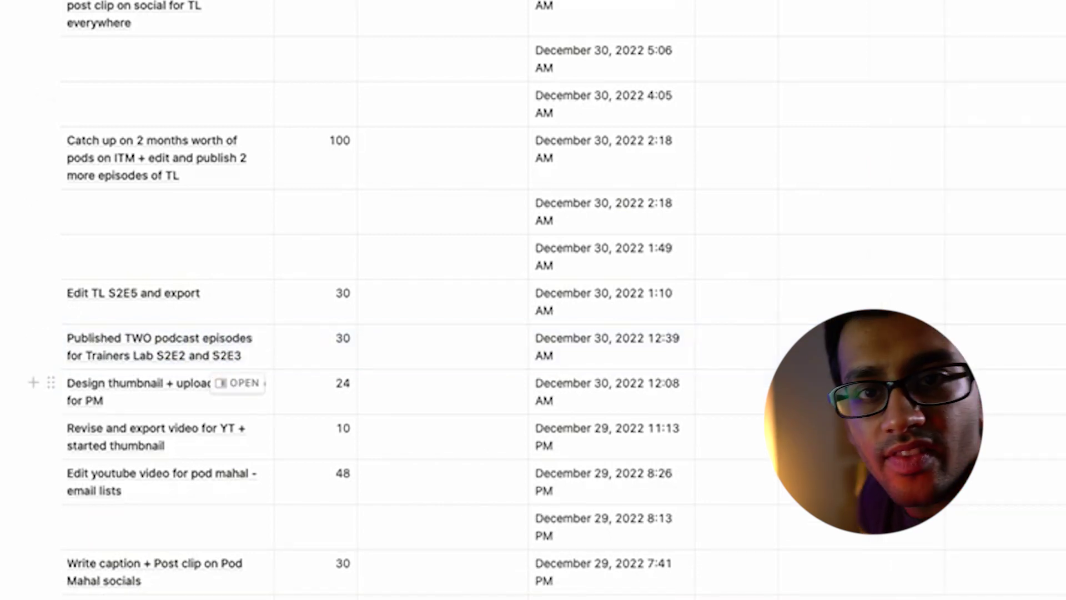
scroll(234, 389, "up", 14)
scroll(206, 136, "up", 5)
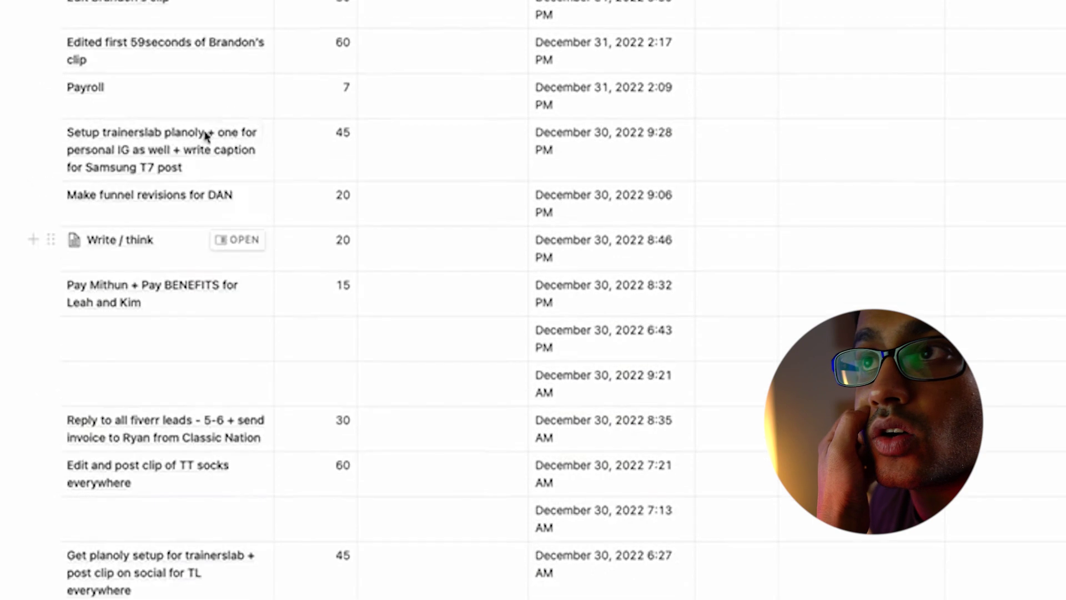
scroll(207, 136, "up", 10)
scroll(150, 572, "down", 20)
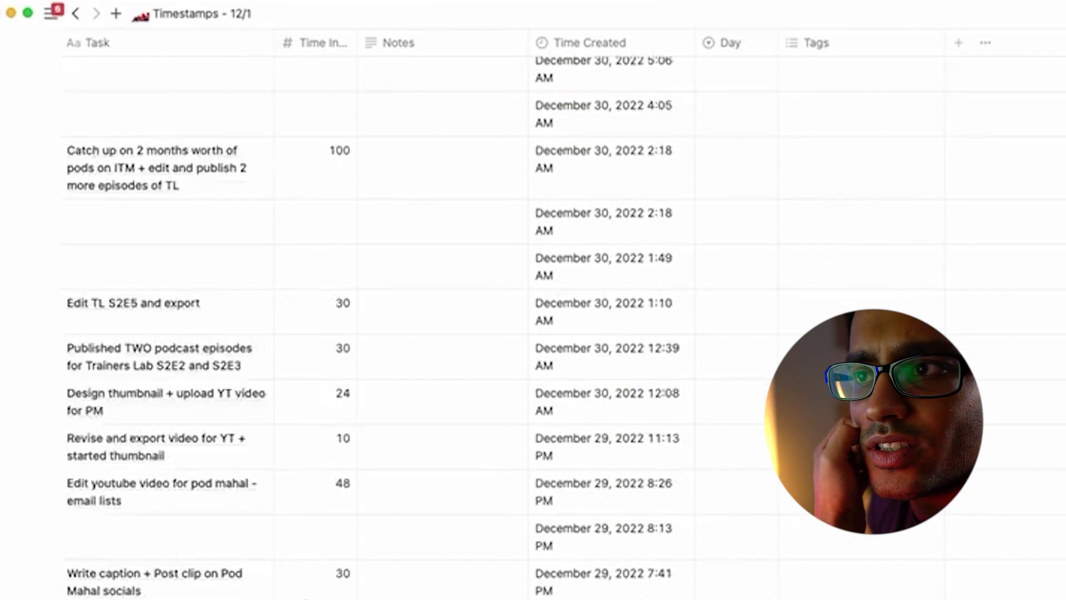
scroll(272, 590, "down", 20)
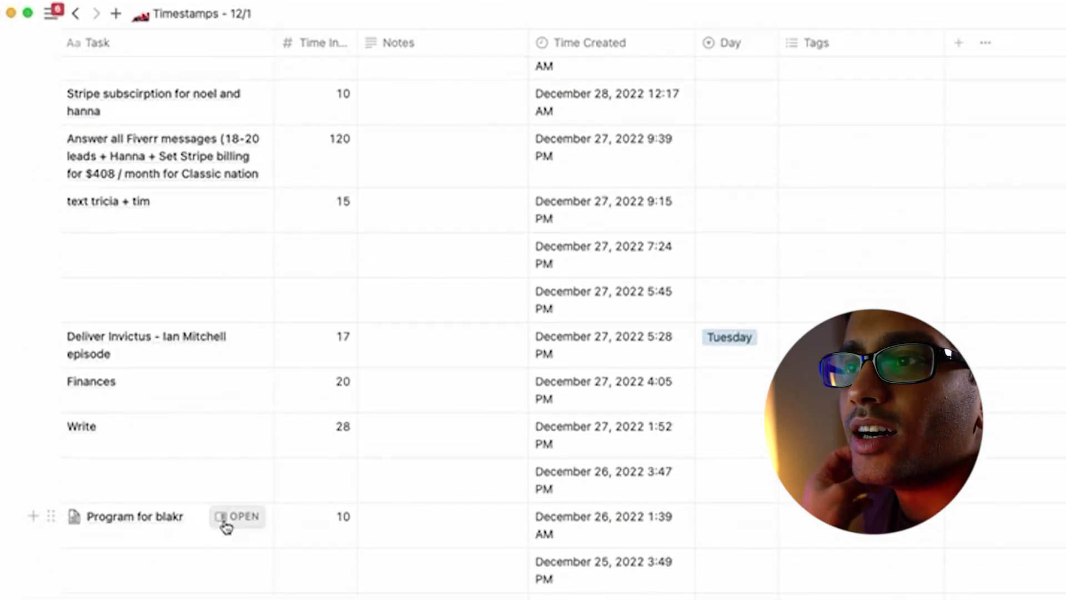
left_click(226, 525)
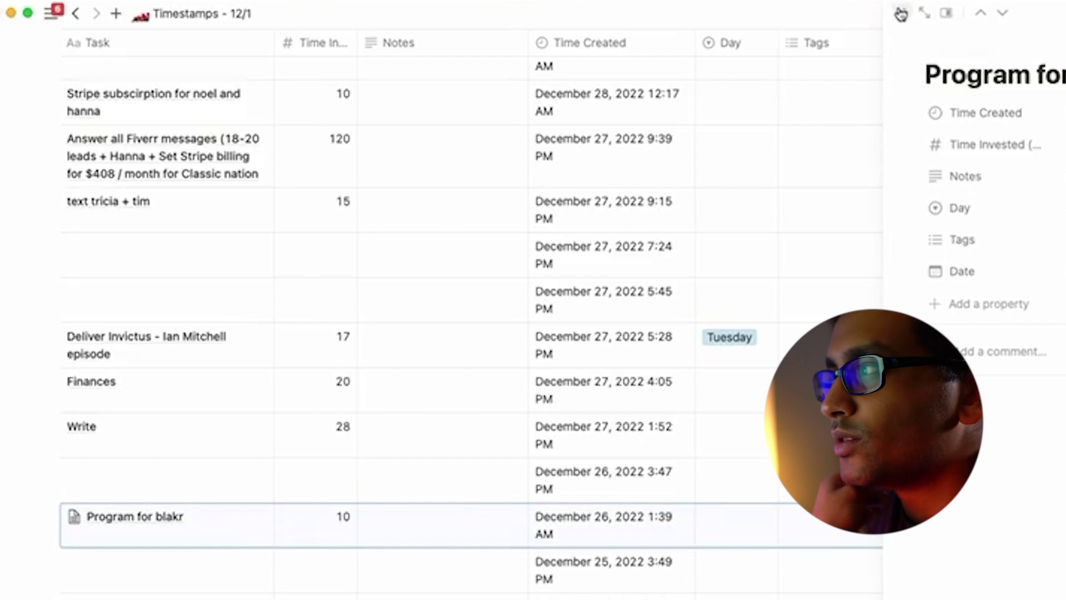
left_click(901, 15)
scroll(734, 357, "up", 15)
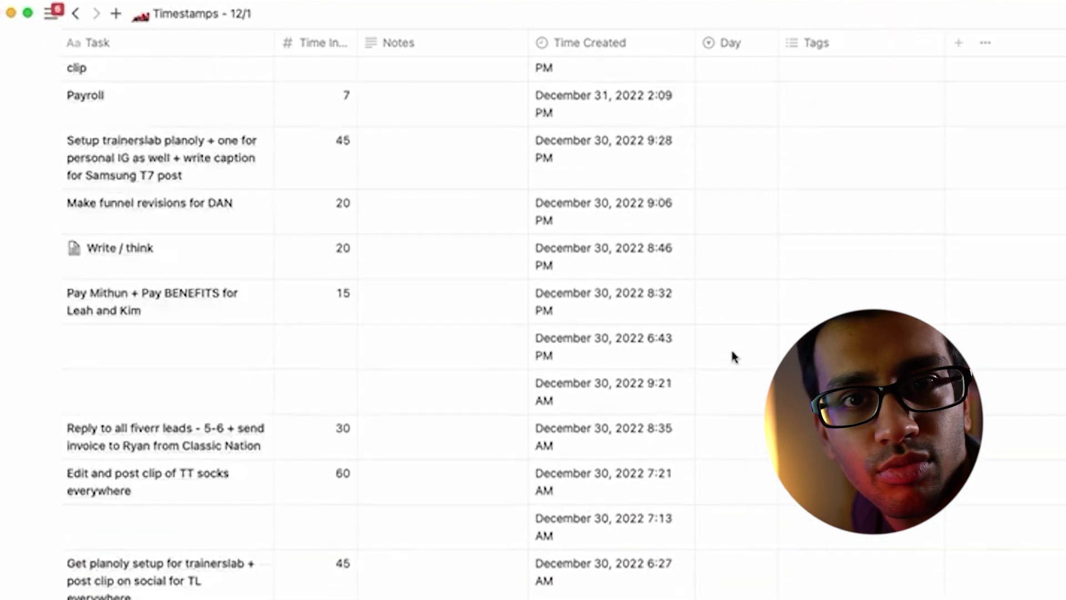
scroll(733, 357, "up", 5)
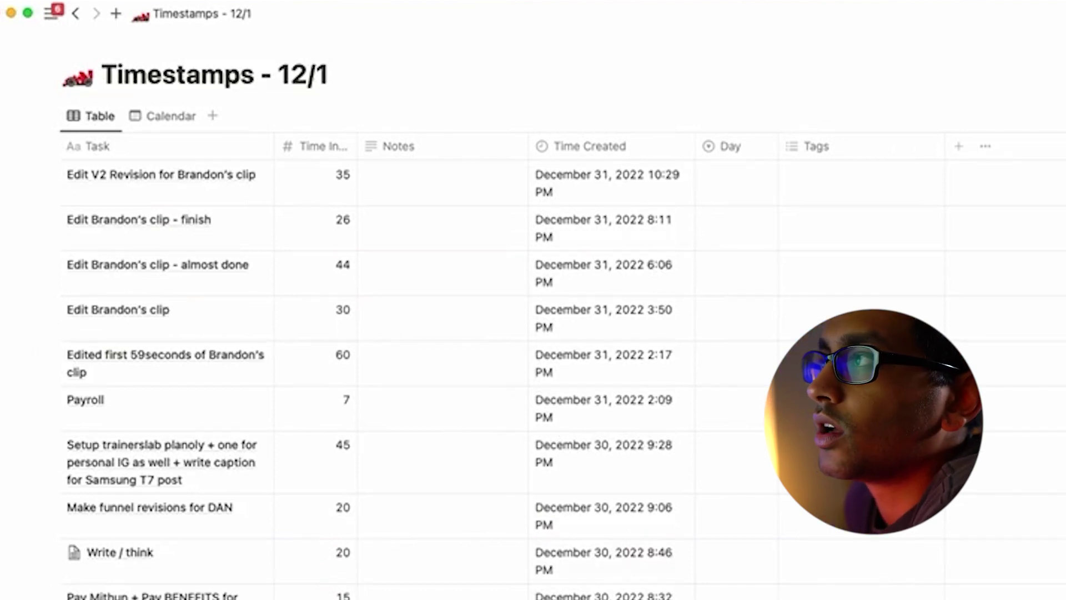
Step: Switch to the Calendar view and scroll through the December 2022 calendar of 12/1 tasks
left_click(167, 117)
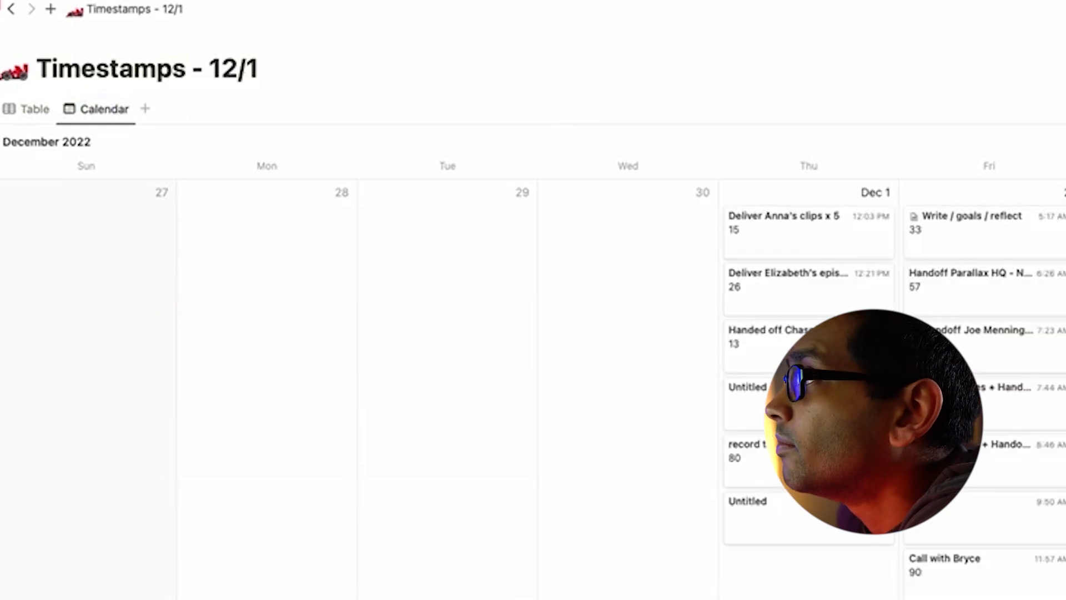
scroll(461, 314, "down", 10)
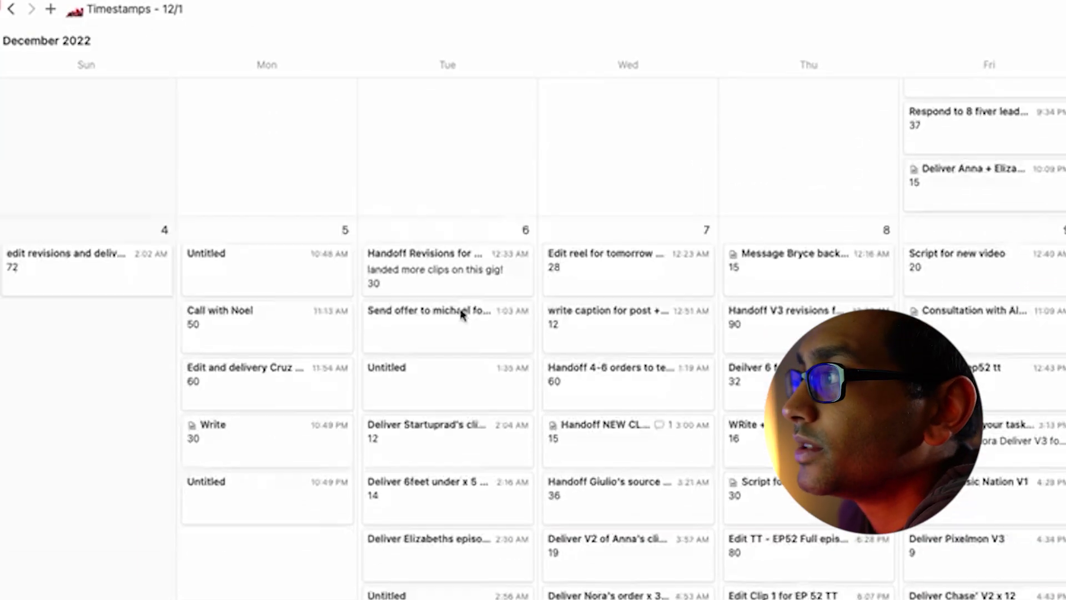
scroll(461, 315, "down", 12)
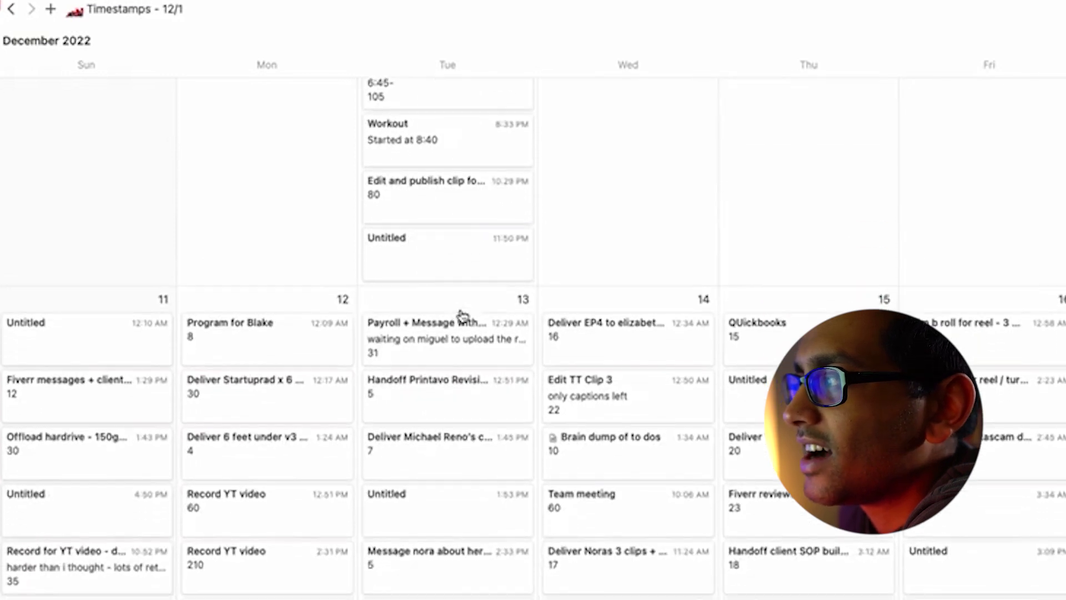
scroll(441, 285, "down", 15)
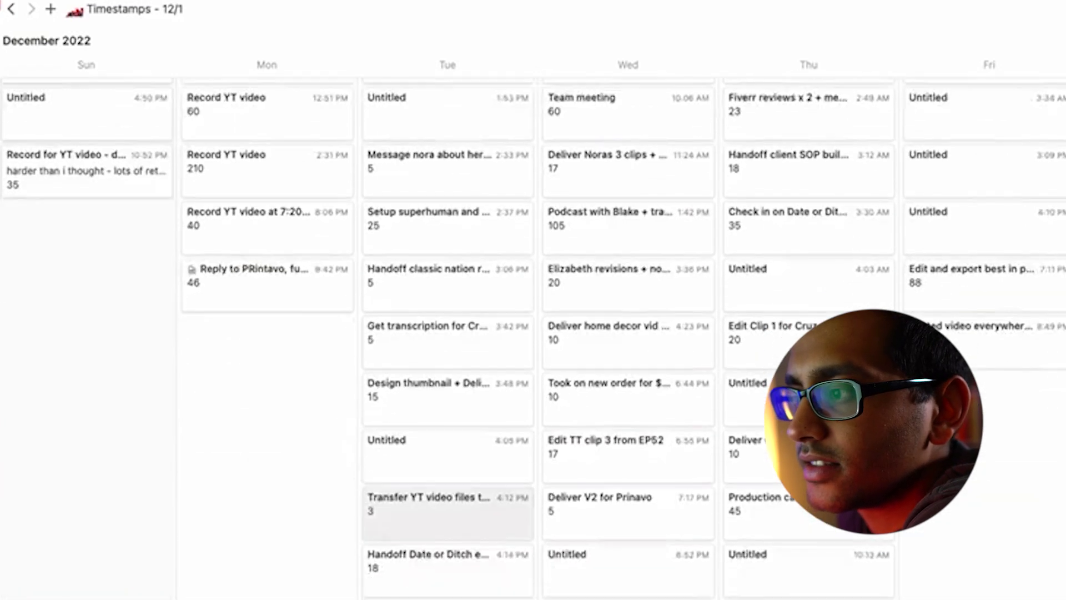
scroll(628, 333, "down", 8)
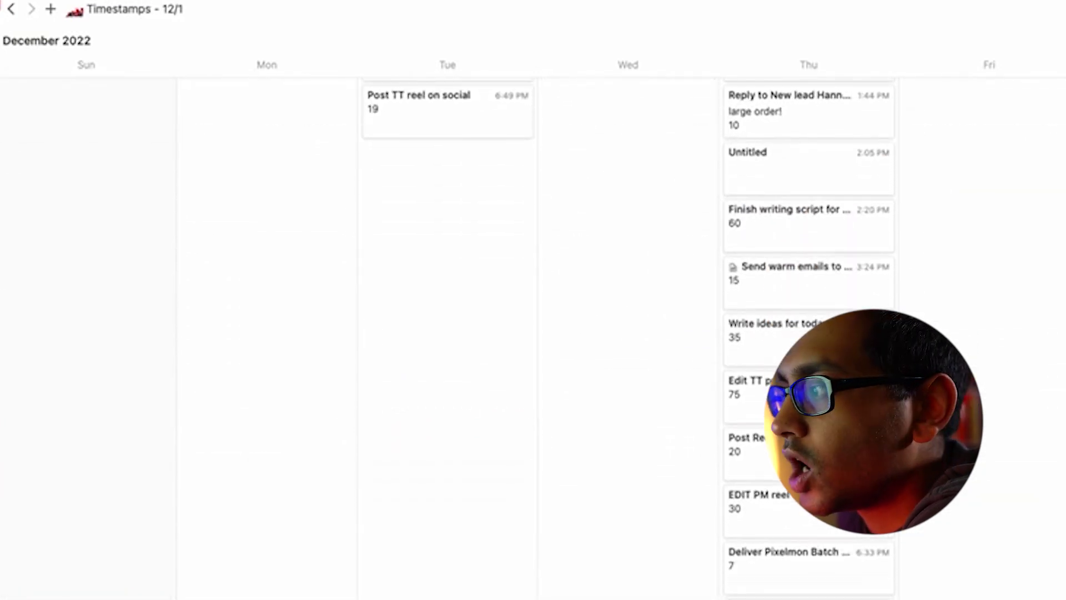
scroll(533, 338, "down", 20)
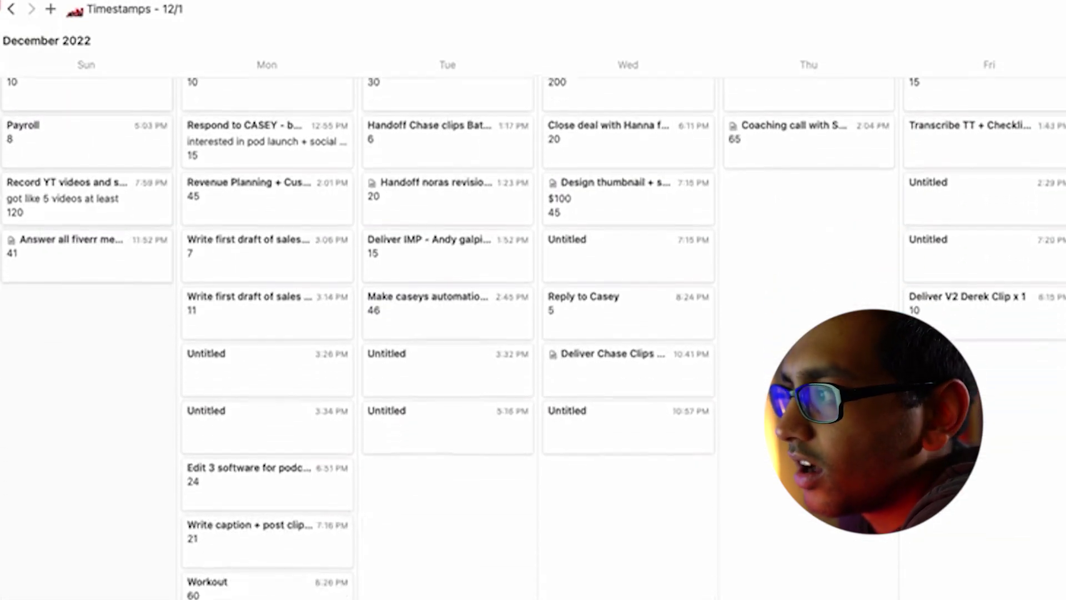
scroll(84, 158, "up", 20)
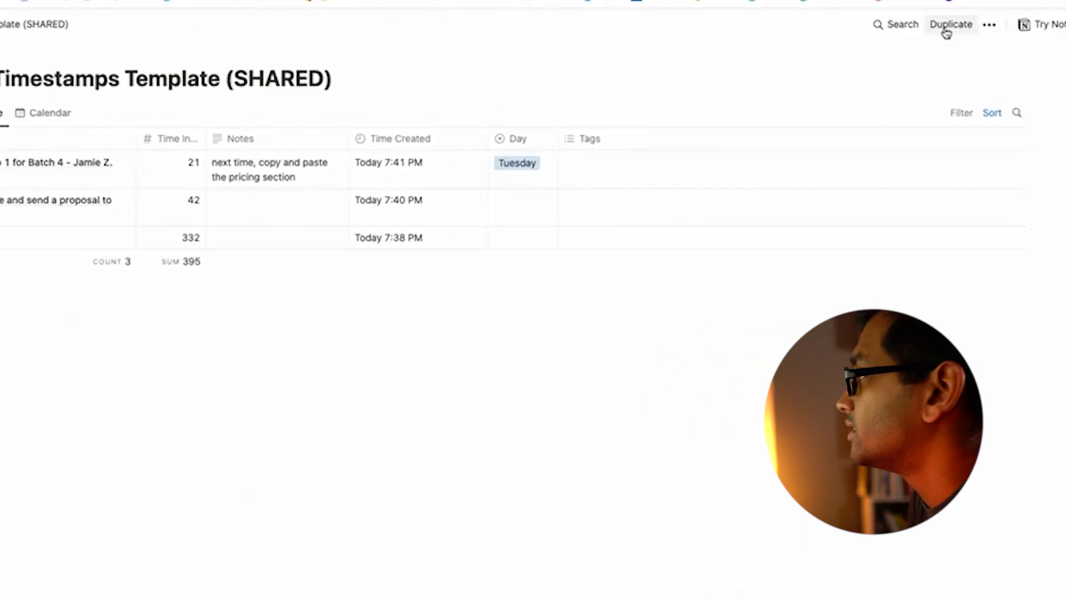
Step: Duplicate the Timestamps Template (SHARED) page into your workspace and begin sorting by Time Created, newest first
left_click(953, 28)
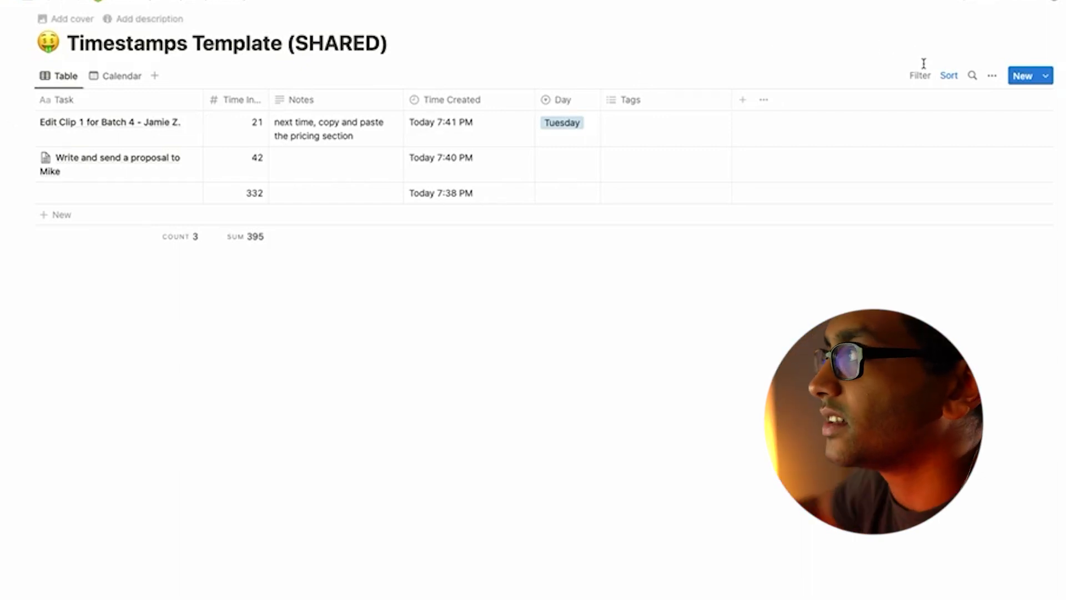
left_click(948, 76)
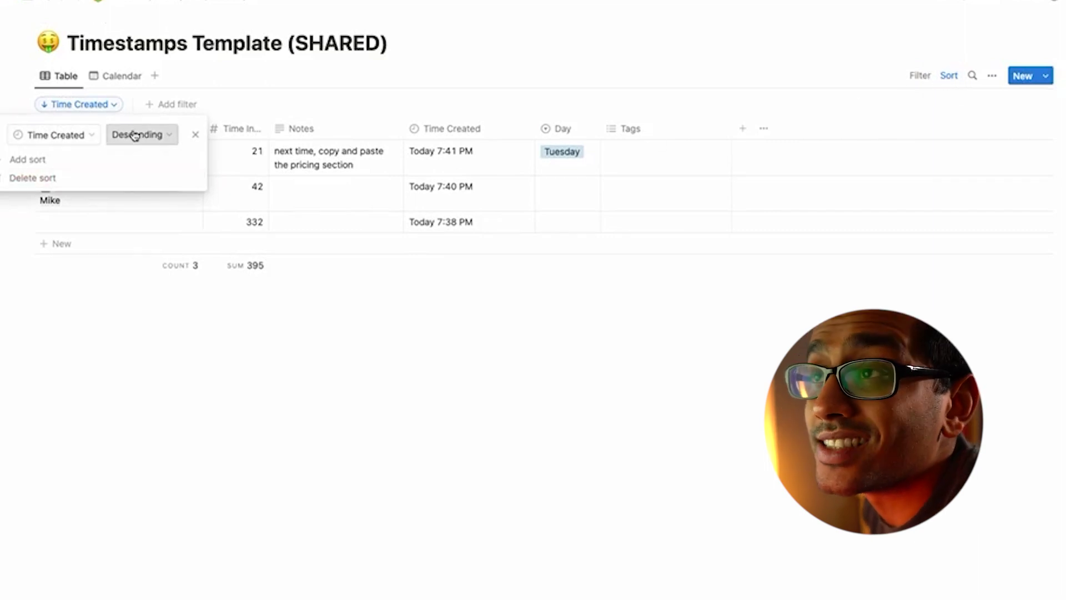
Step: Close the Time Created descending sort settings and leave the page emoji unchanged
left_click(607, 55)
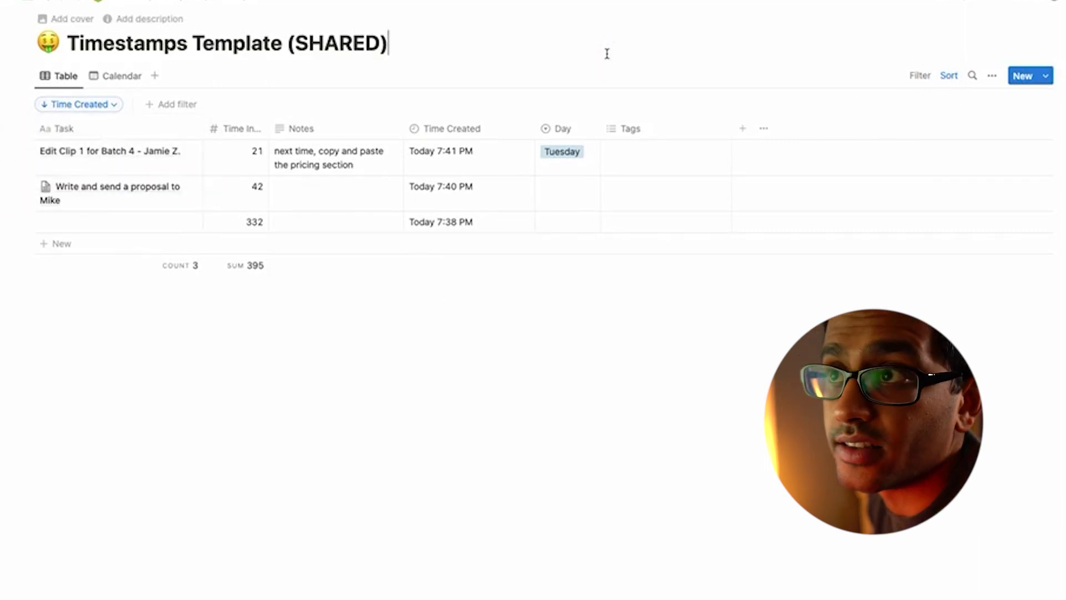
left_click(356, 488)
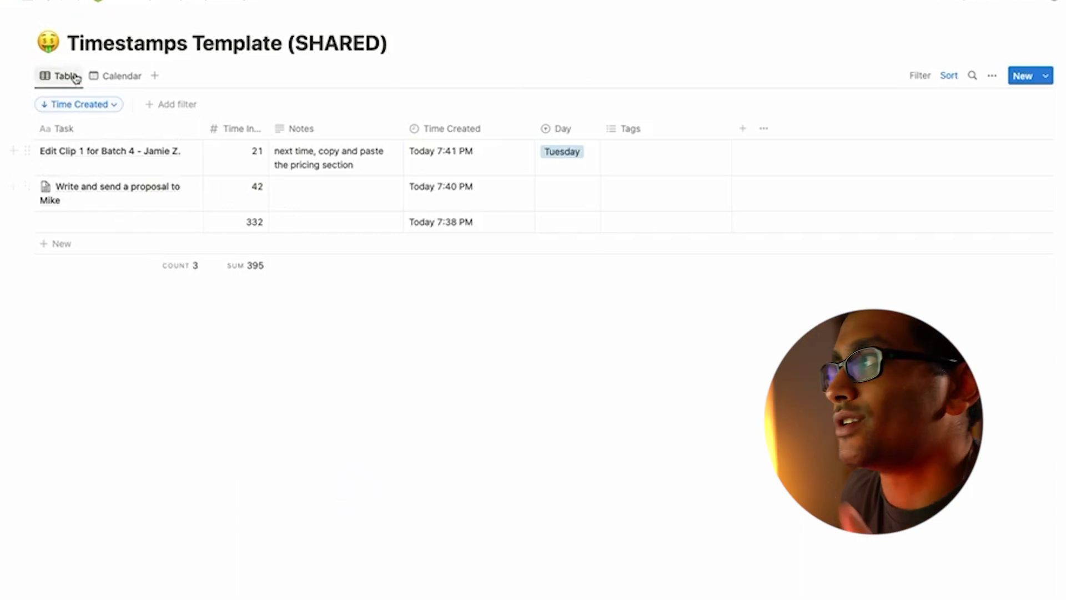
left_click(48, 43)
left_click(501, 541)
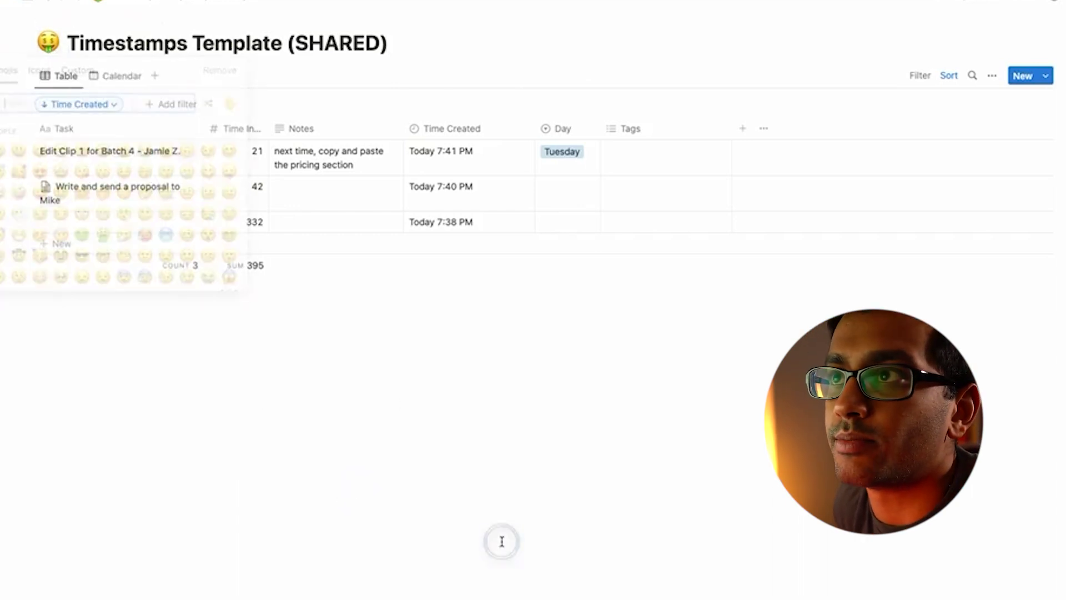